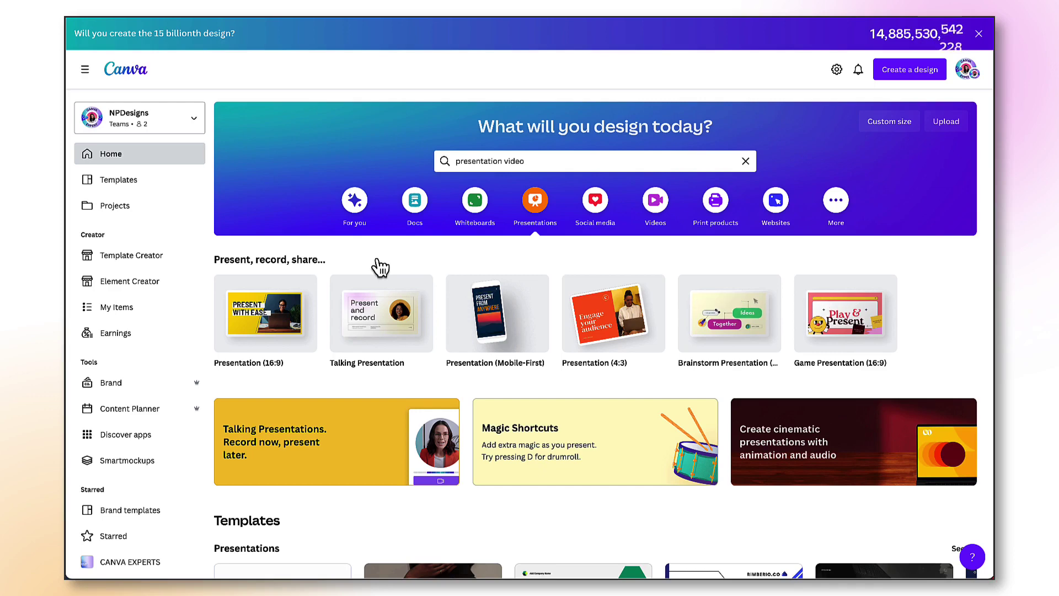
Create a blank Presentation (16:9) design from the home page
mouse_move(273, 323)
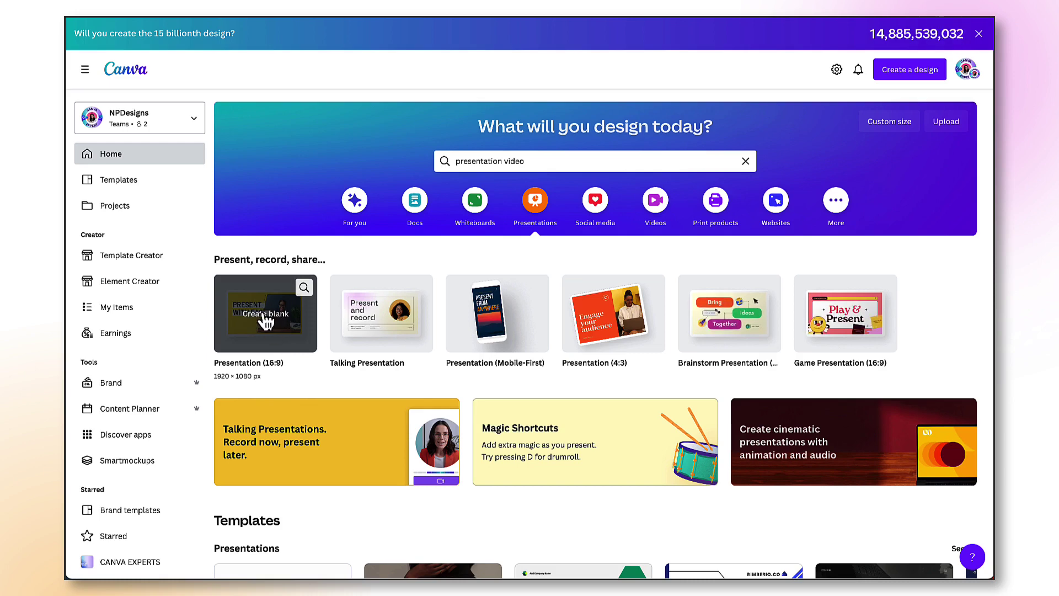
click(265, 317)
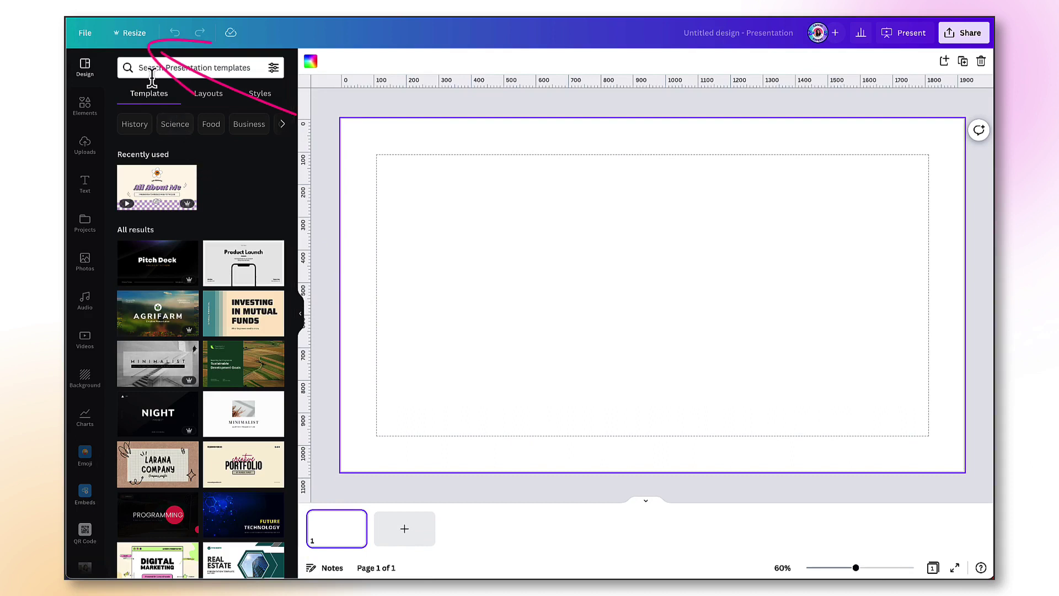
Resize the blank presentation to the Video 1920 × 1080 px format
click(134, 40)
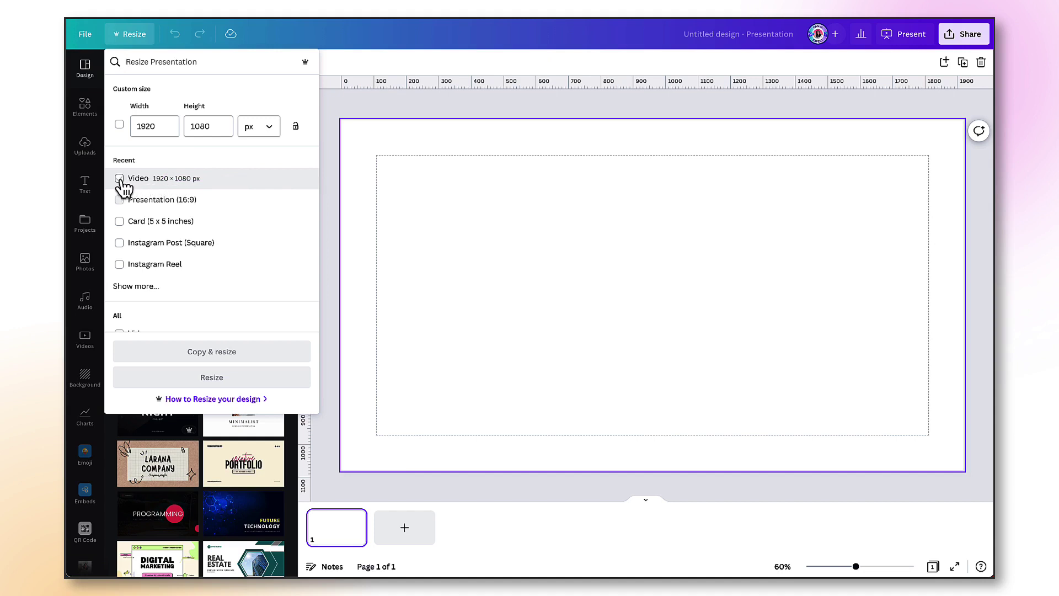
click(120, 178)
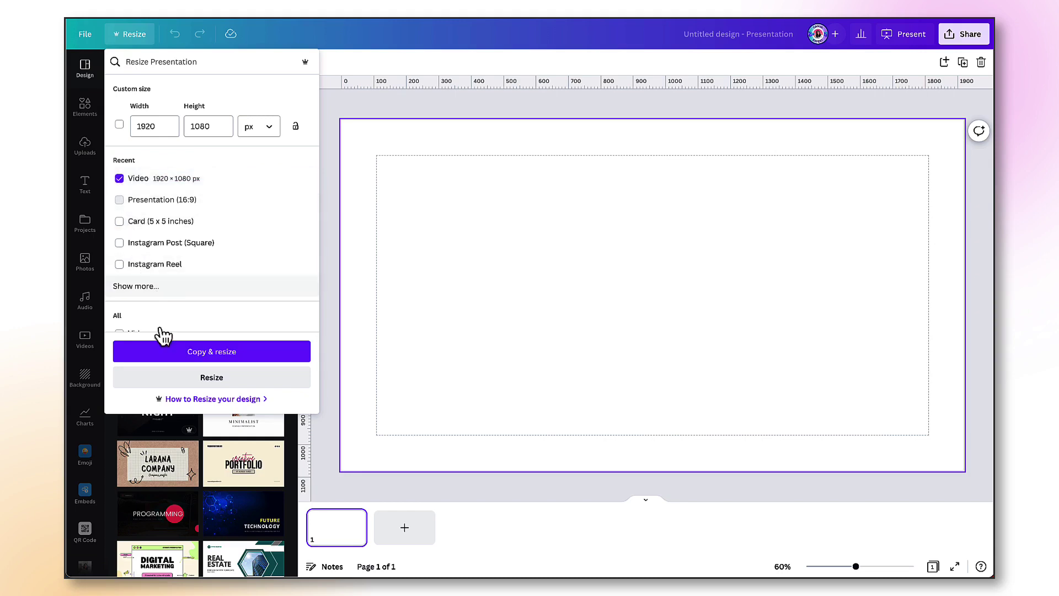
click(164, 381)
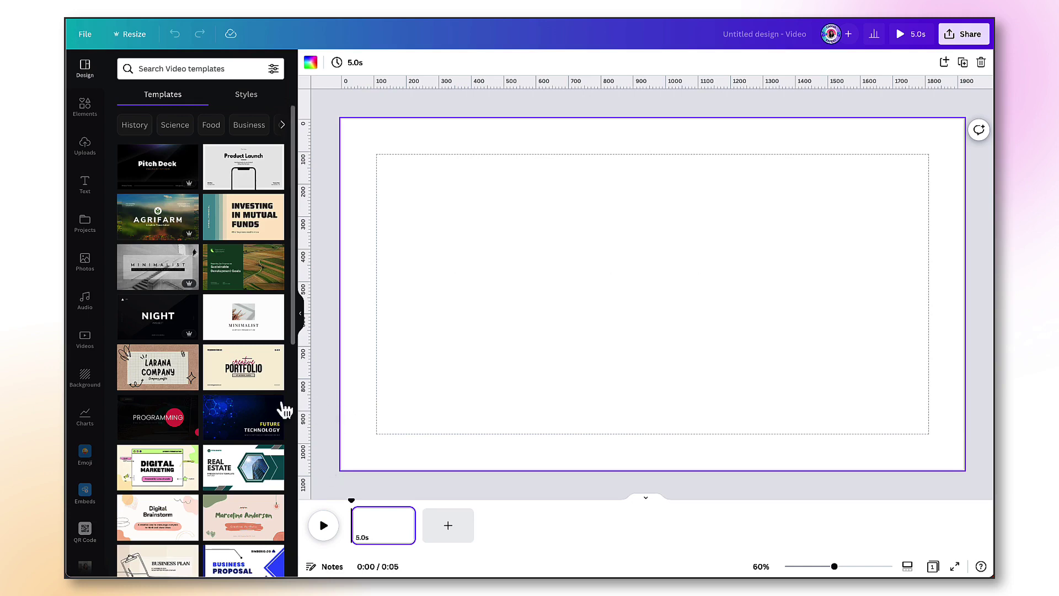
Drag the uploaded thumbs-up photo onto page 1 and set it as the page background
mouse_move(177, 380)
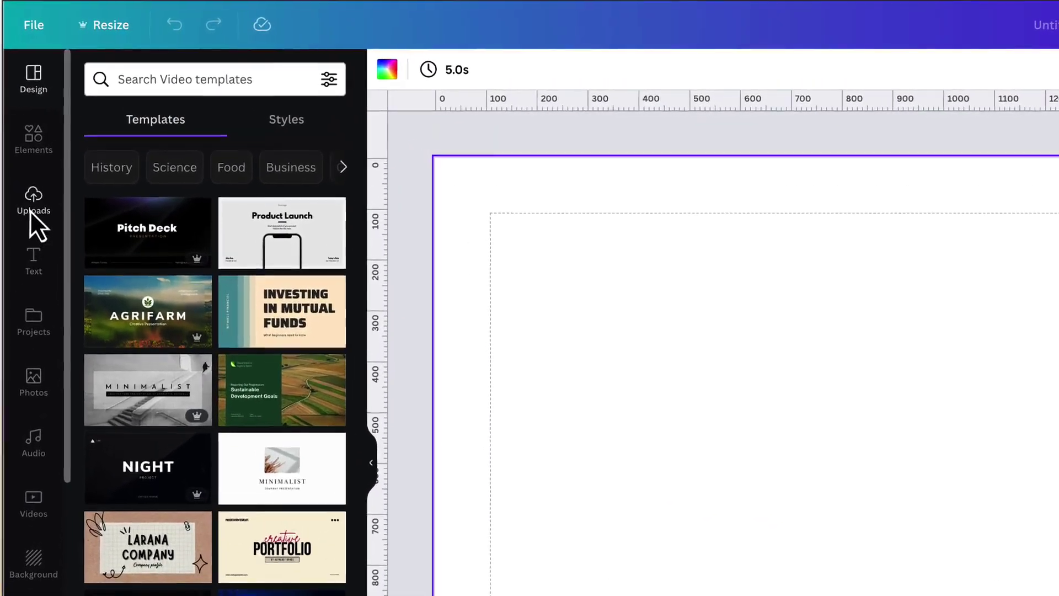
click(48, 185)
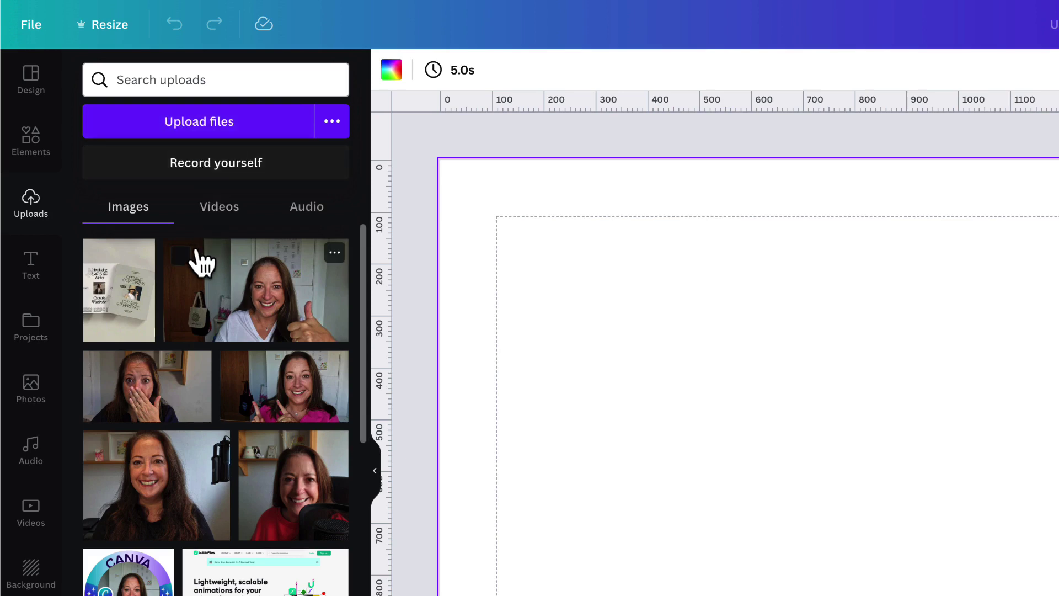
drag(216, 277, 364, 217)
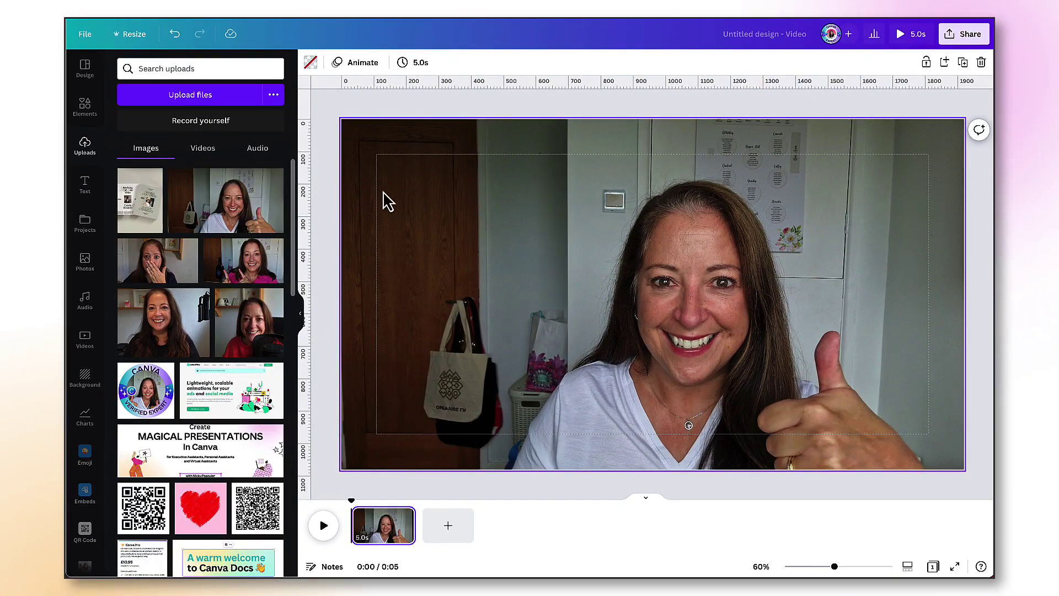
drag(389, 201, 438, 379)
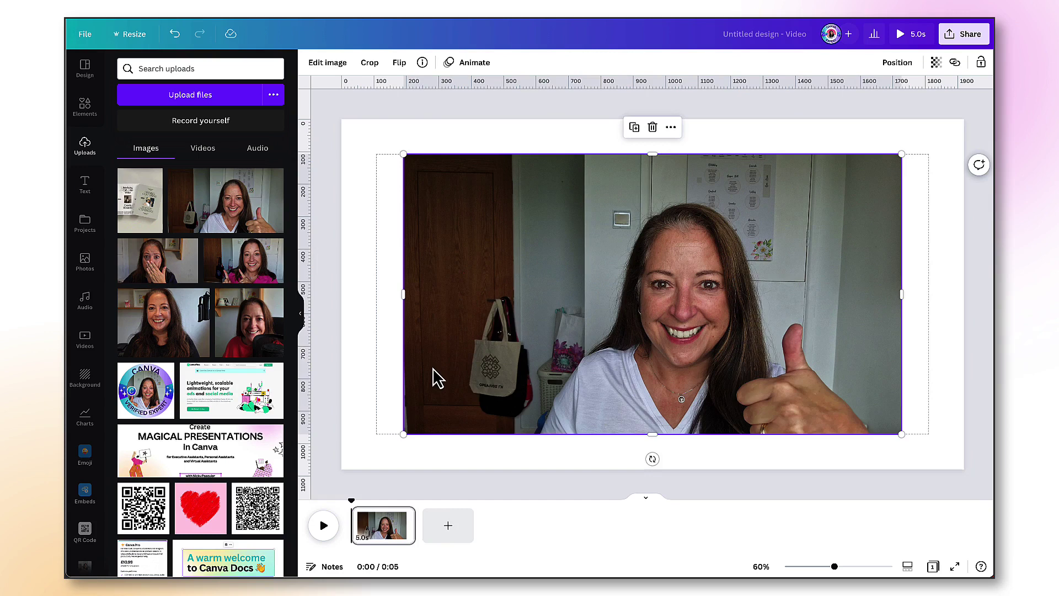
right_click(474, 268)
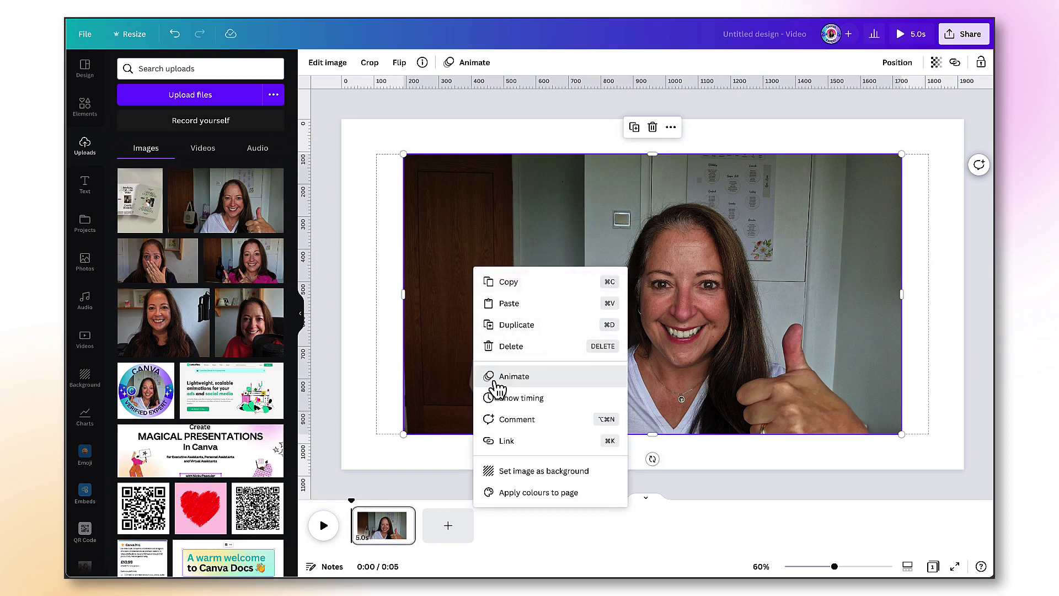
click(505, 471)
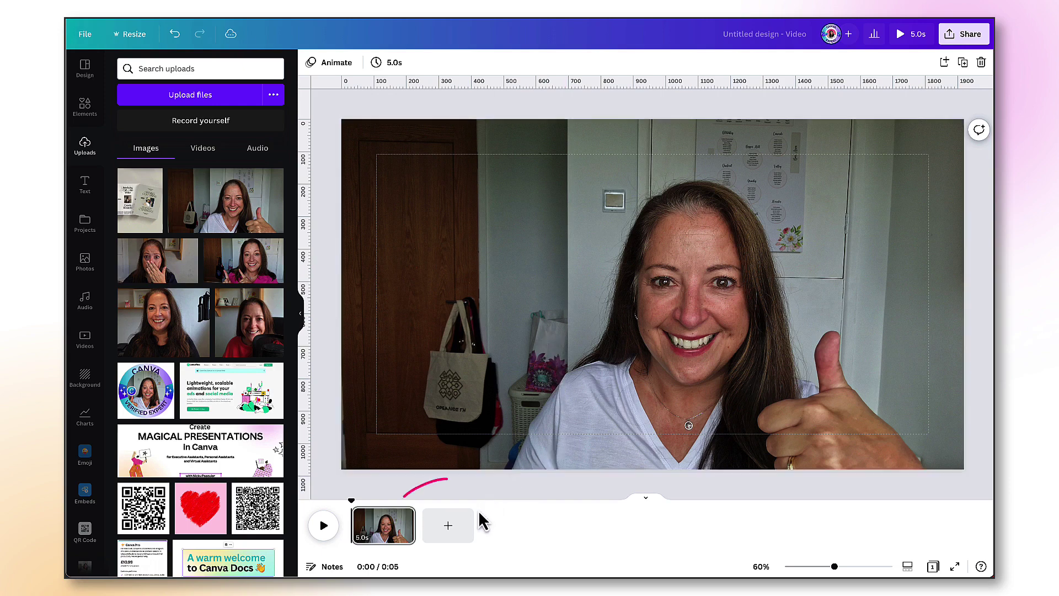
Add pages 2 and 3, each with a different uploaded photo, including the hand-over-mouth photo on page 3
click(448, 529)
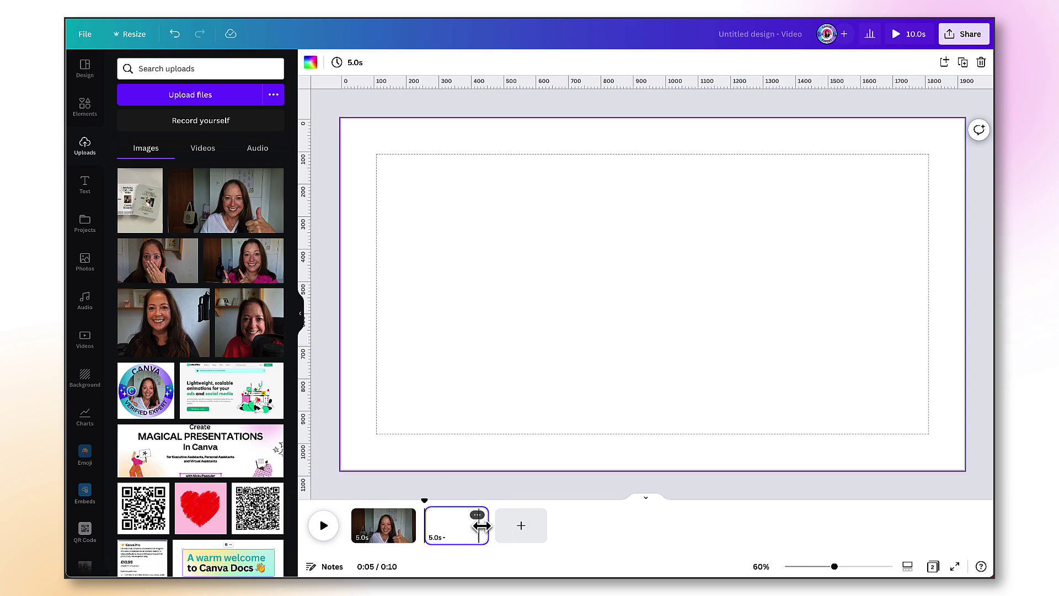
click(525, 533)
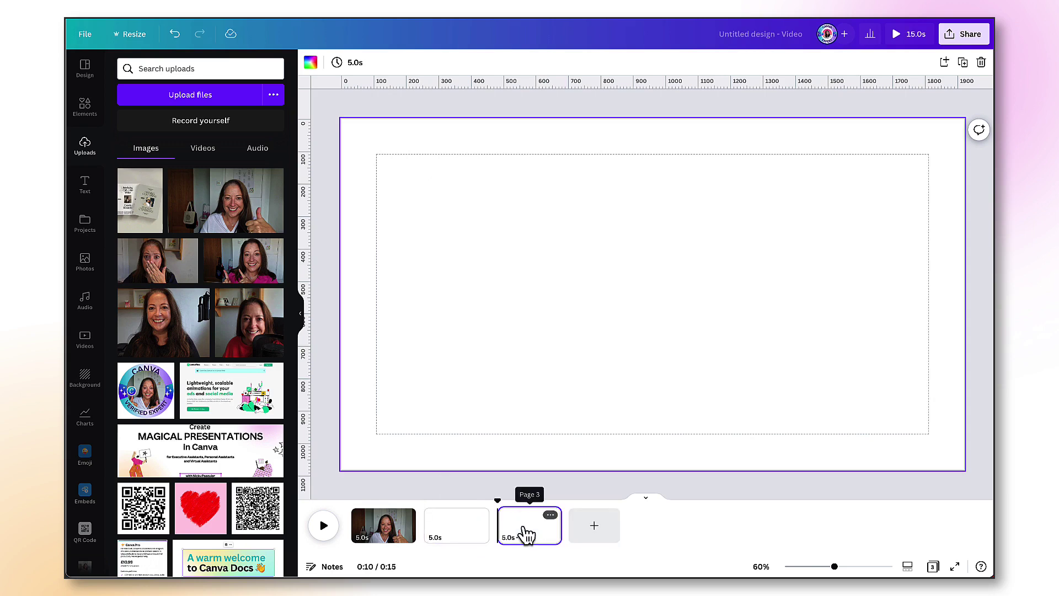
click(470, 533)
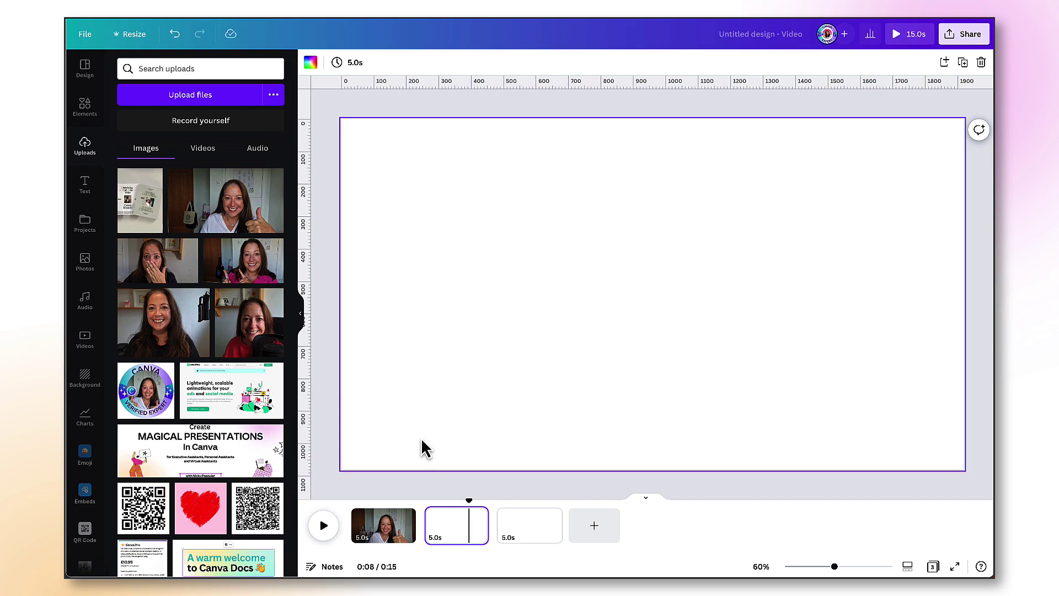
drag(246, 269, 356, 256)
click(521, 527)
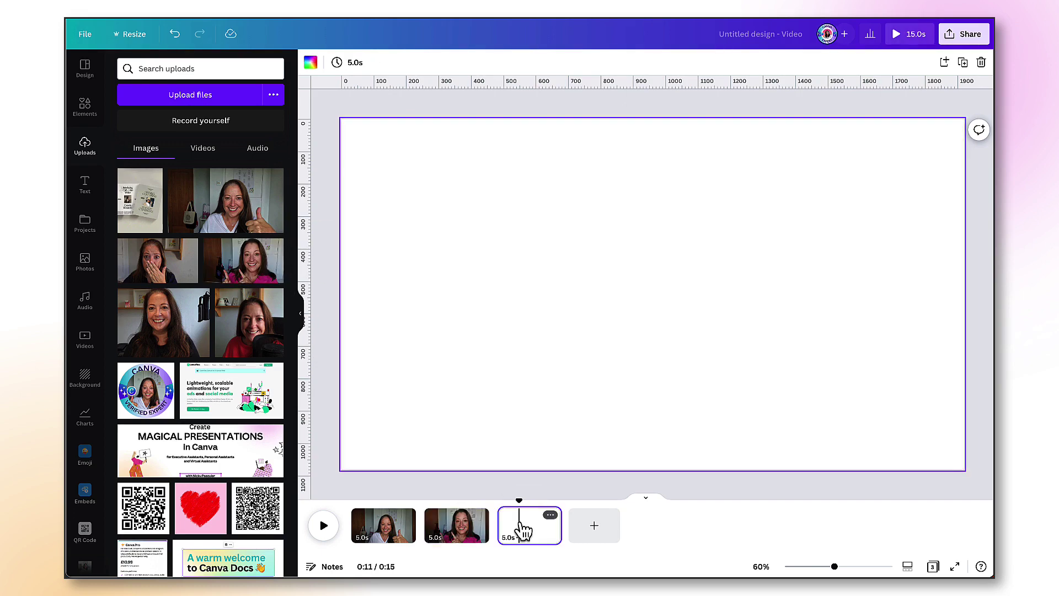
drag(166, 269, 363, 268)
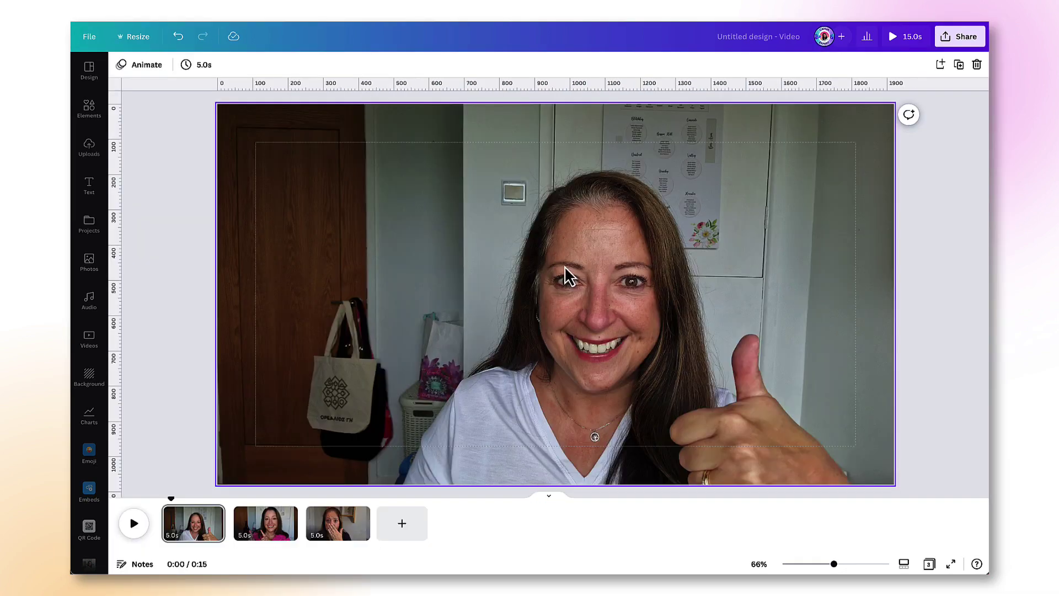
Add a heading with the presenter's name on page 1, widened and centred
click(88, 195)
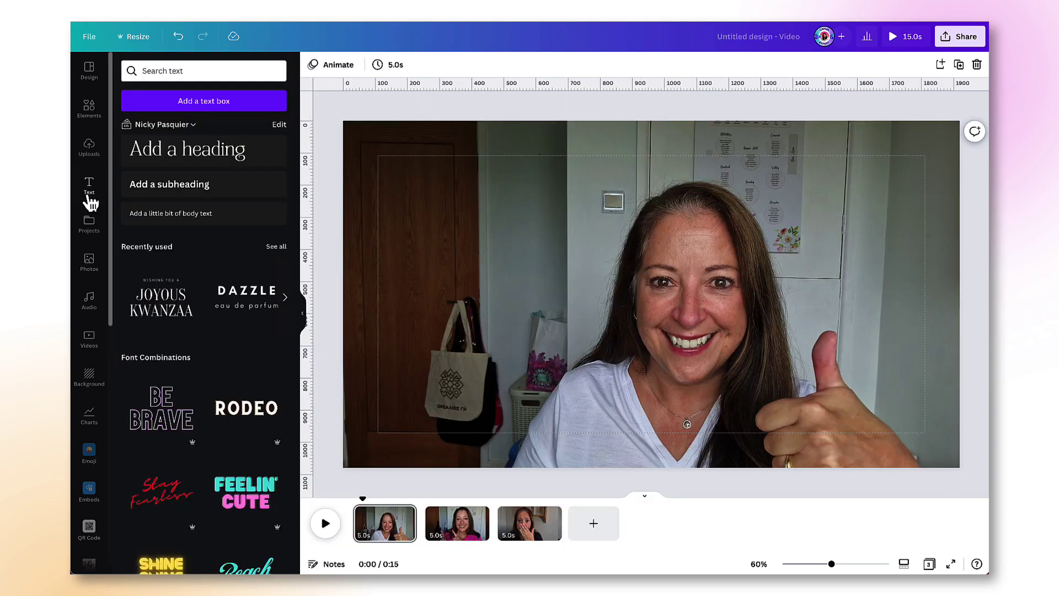
click(172, 164)
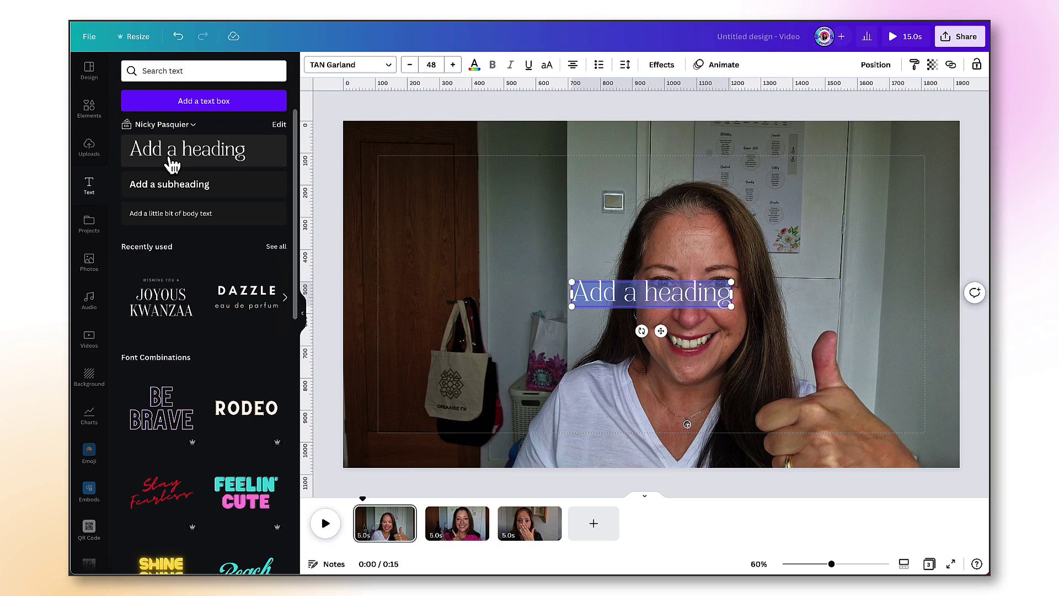
text(NICKY PASQUIER)
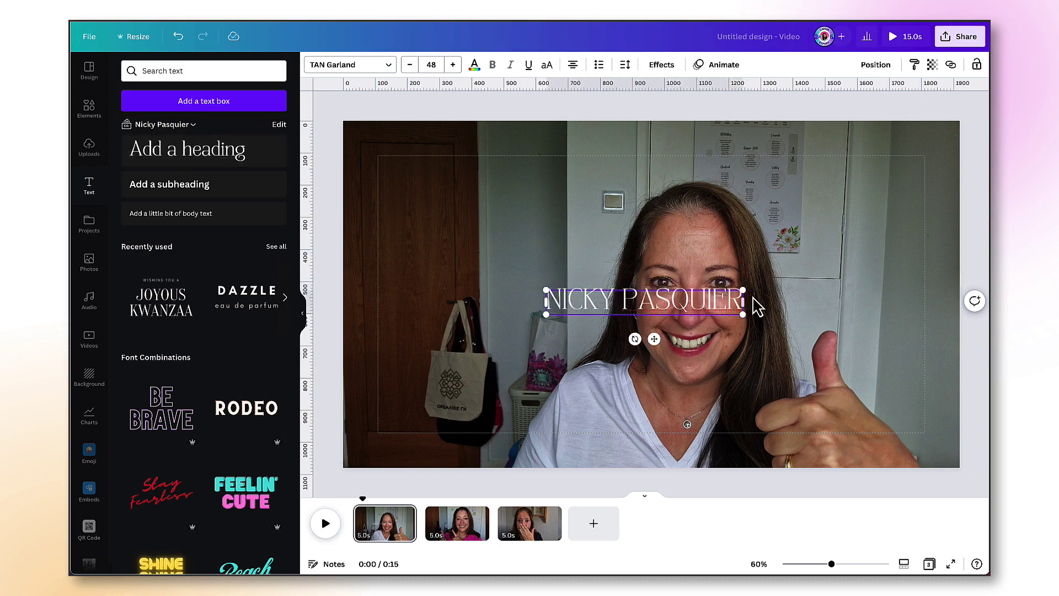
drag(757, 301, 864, 284)
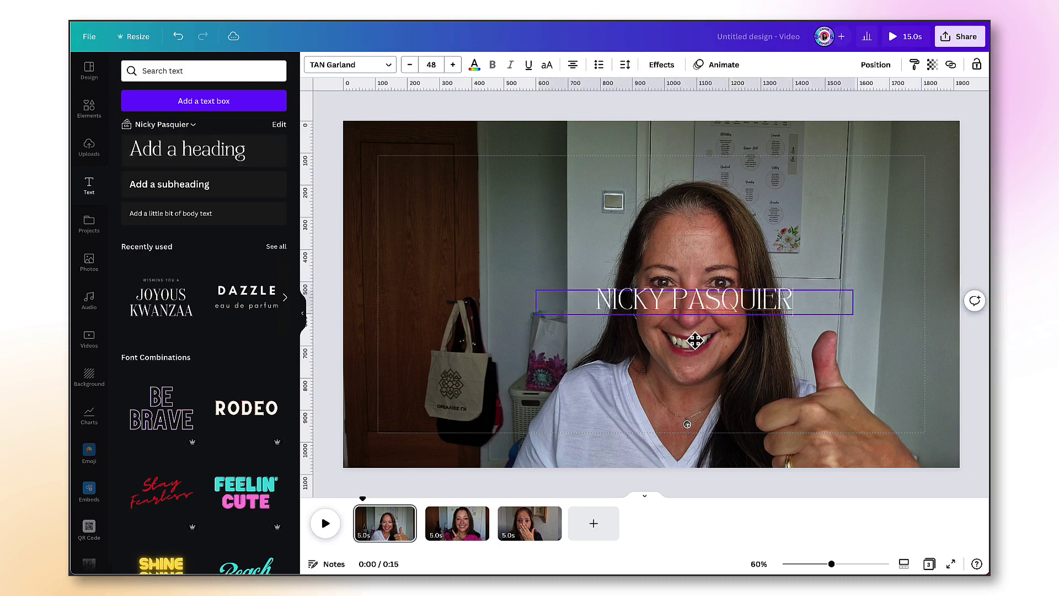
drag(722, 340, 669, 338)
Raise the name heading's font size to 65
click(452, 64)
click(453, 65)
click(452, 65)
click(452, 65)
click(453, 65)
click(453, 64)
click(453, 64)
click(453, 64)
click(452, 64)
click(453, 64)
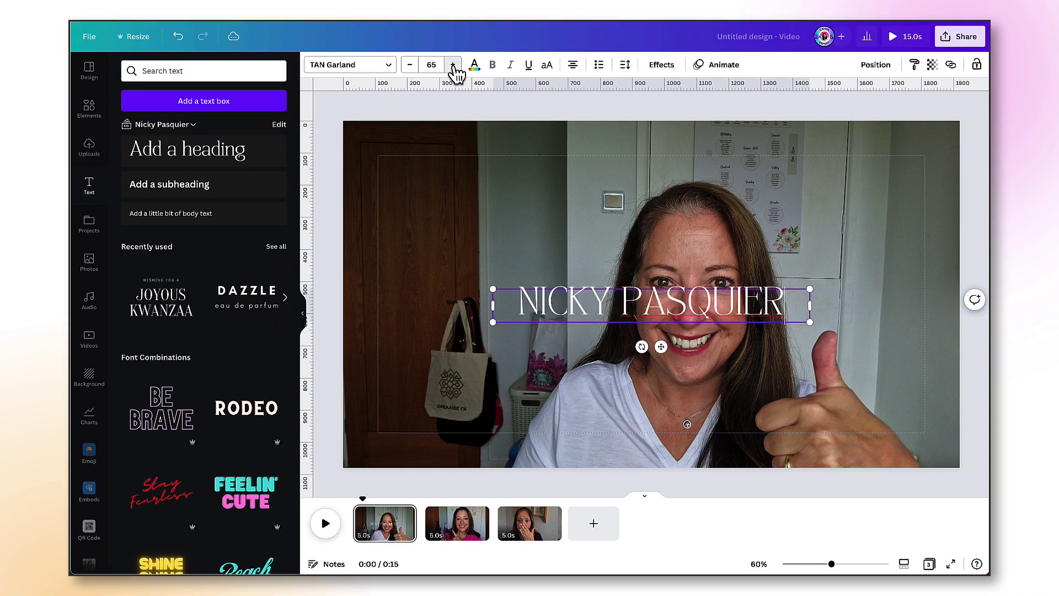
click(638, 263)
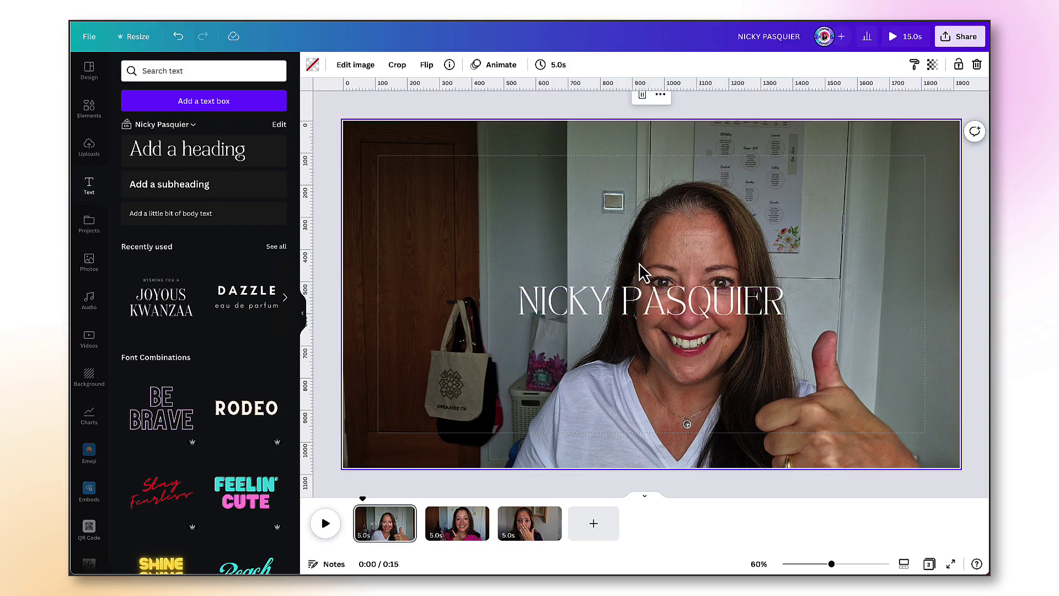
click(600, 318)
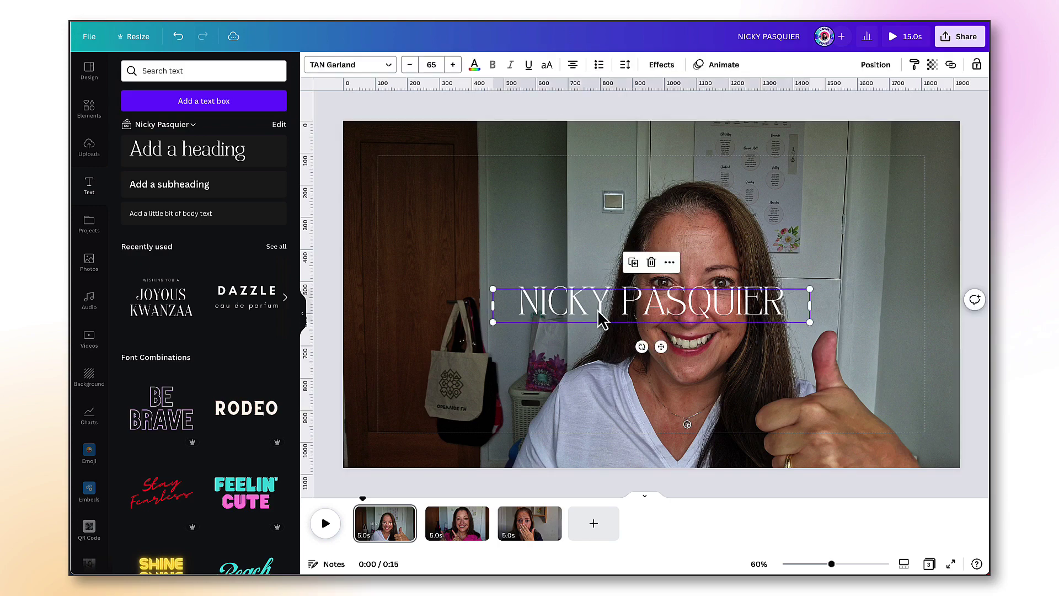
click(569, 249)
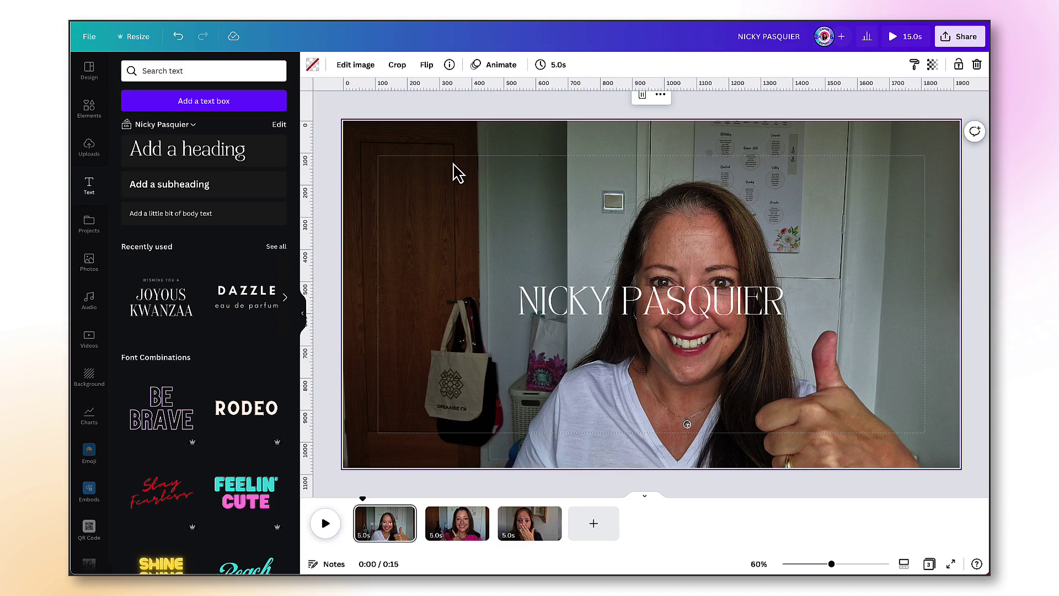
Darken page 1's background photo to -30 brightness and blur it to 4
click(356, 65)
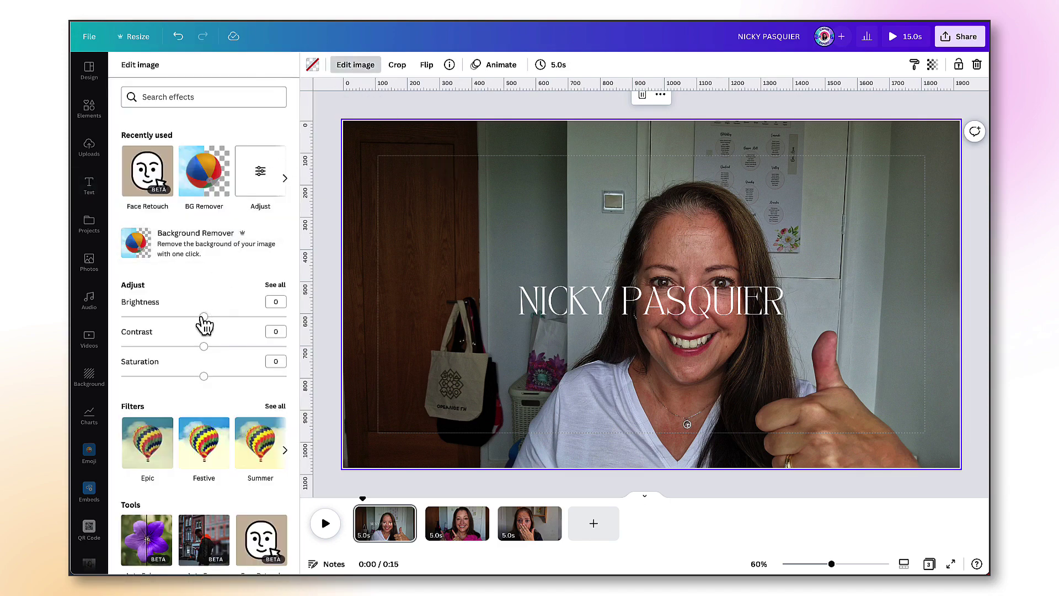
drag(204, 316, 179, 317)
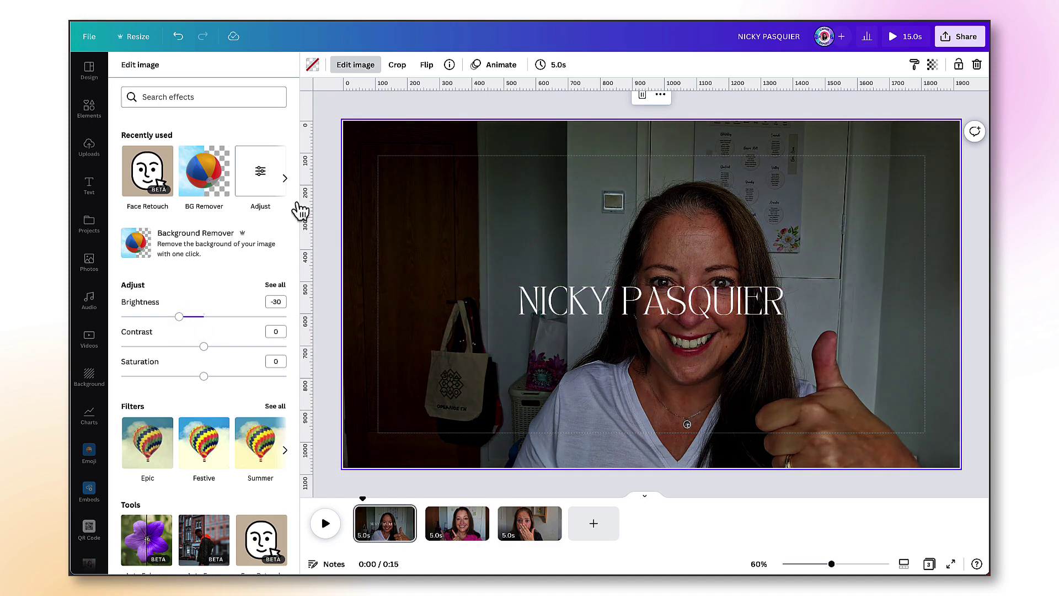
click(260, 175)
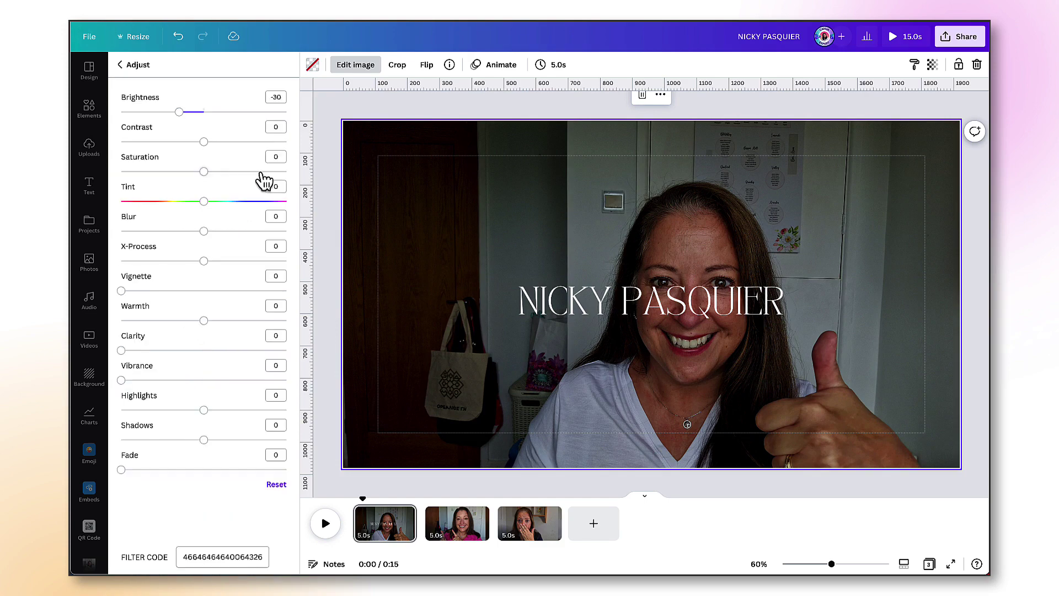
drag(206, 234, 209, 234)
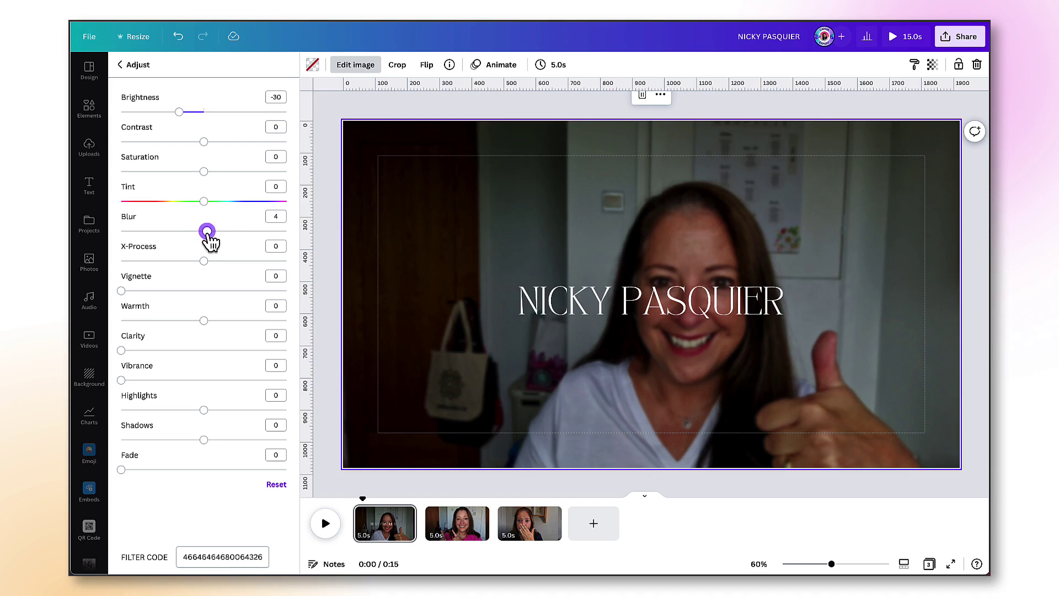
Nudge the name heading slightly upward on page 1
click(533, 321)
drag(660, 347, 656, 339)
click(538, 269)
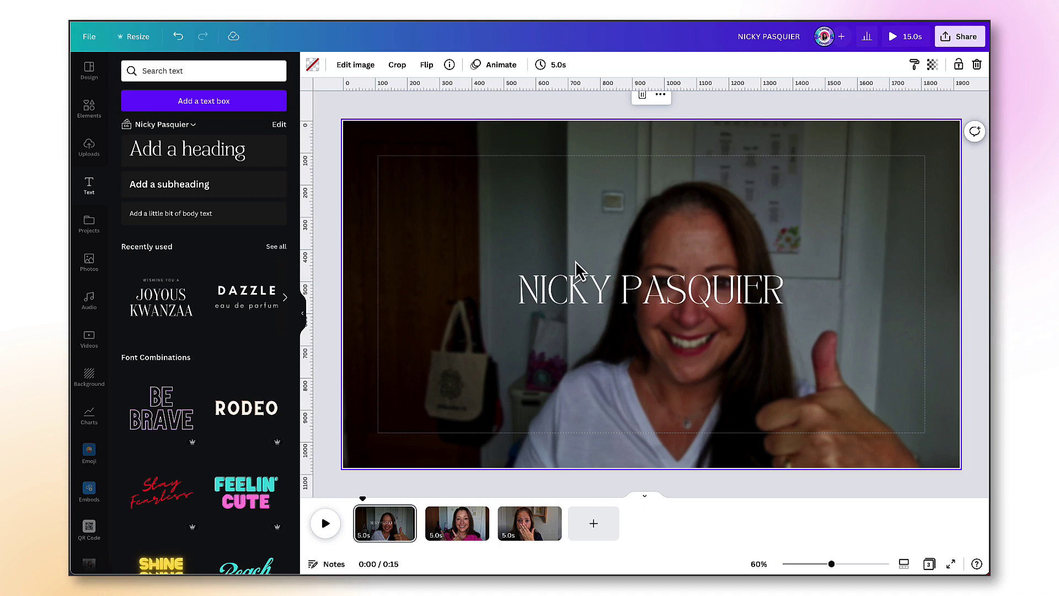
click(584, 309)
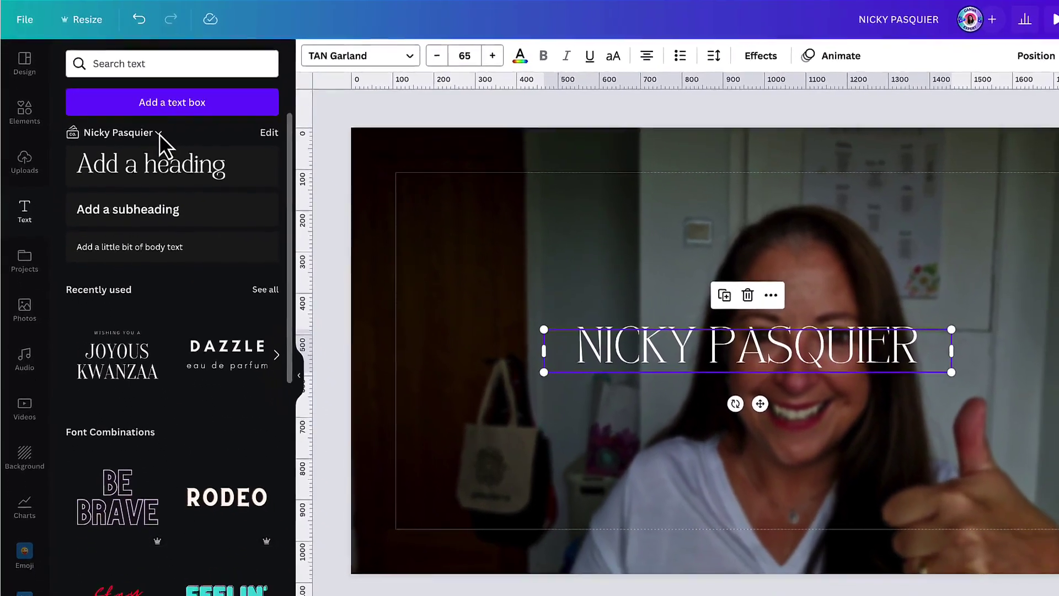
click(198, 167)
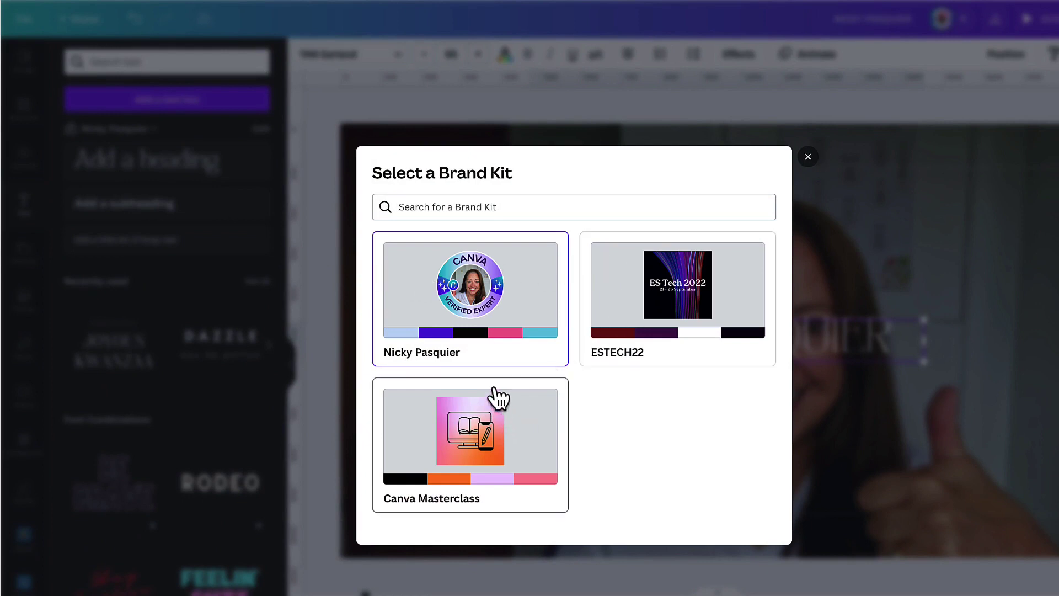
click(808, 157)
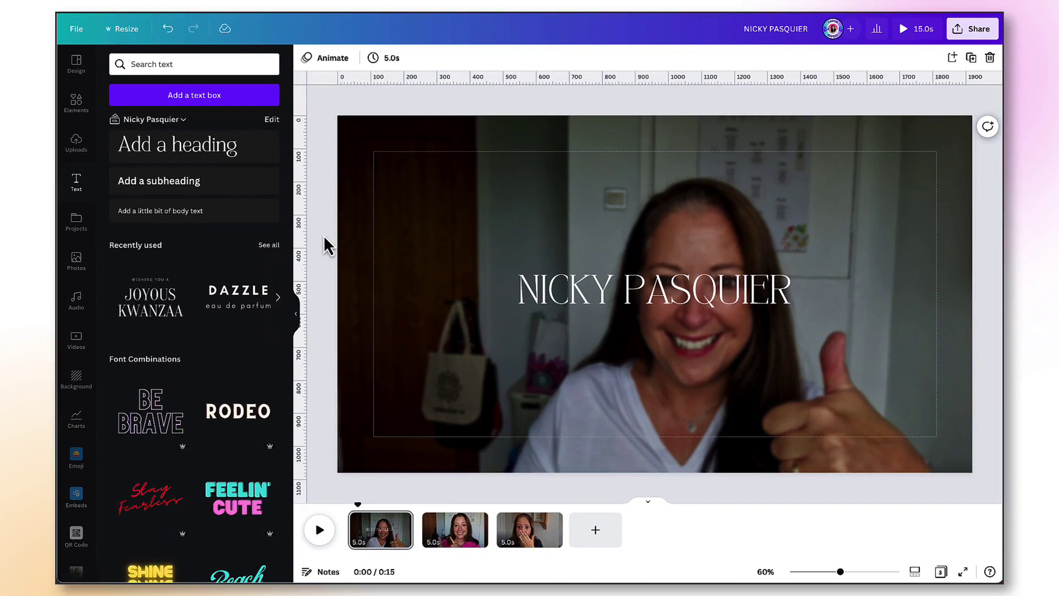
click(389, 233)
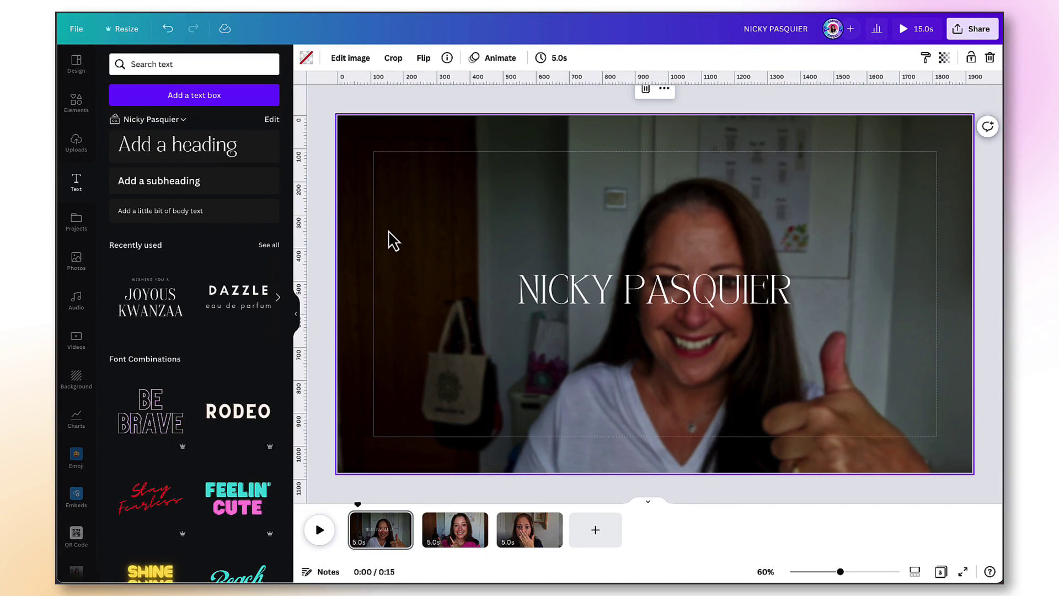
Add a widened subheading reading 'CANVA VERIFIED EXPERT' to page 2
click(386, 532)
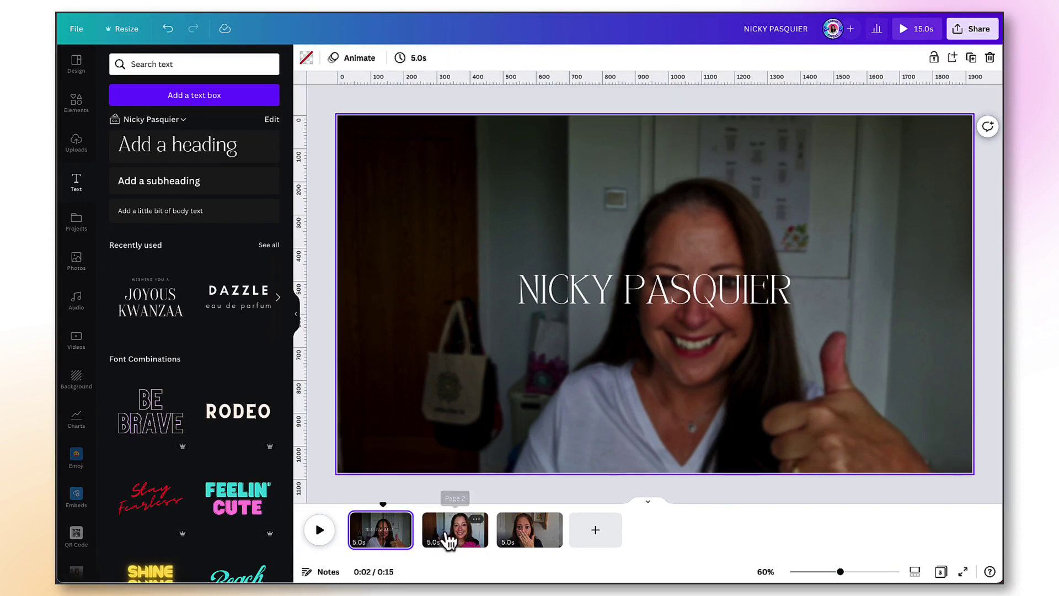
click(449, 537)
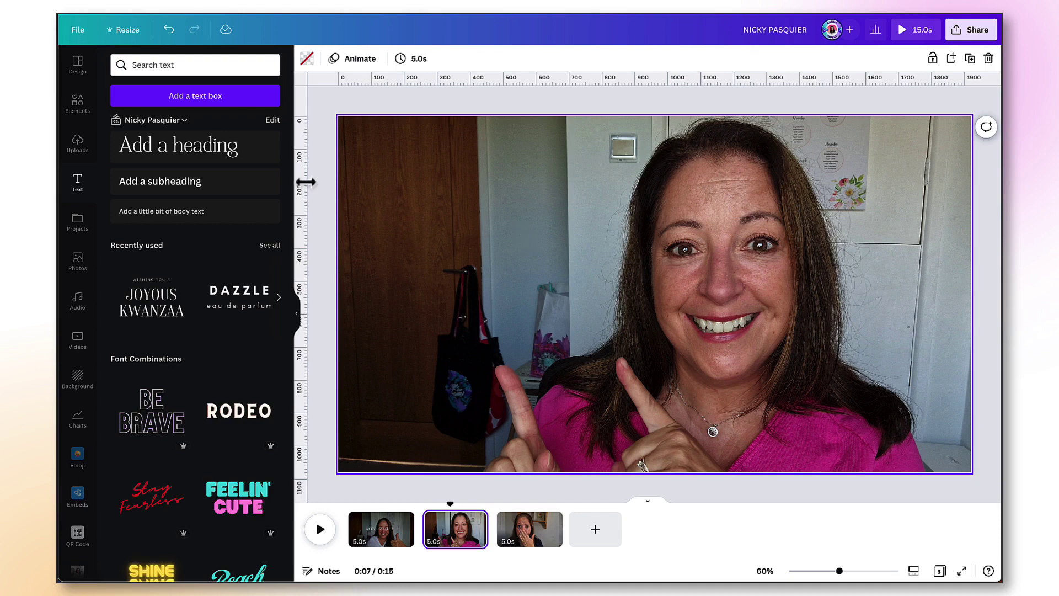
click(230, 186)
drag(710, 297, 893, 296)
drag(758, 326, 662, 326)
double_click(690, 300)
text(CANVA VERIFIED EXPERT)
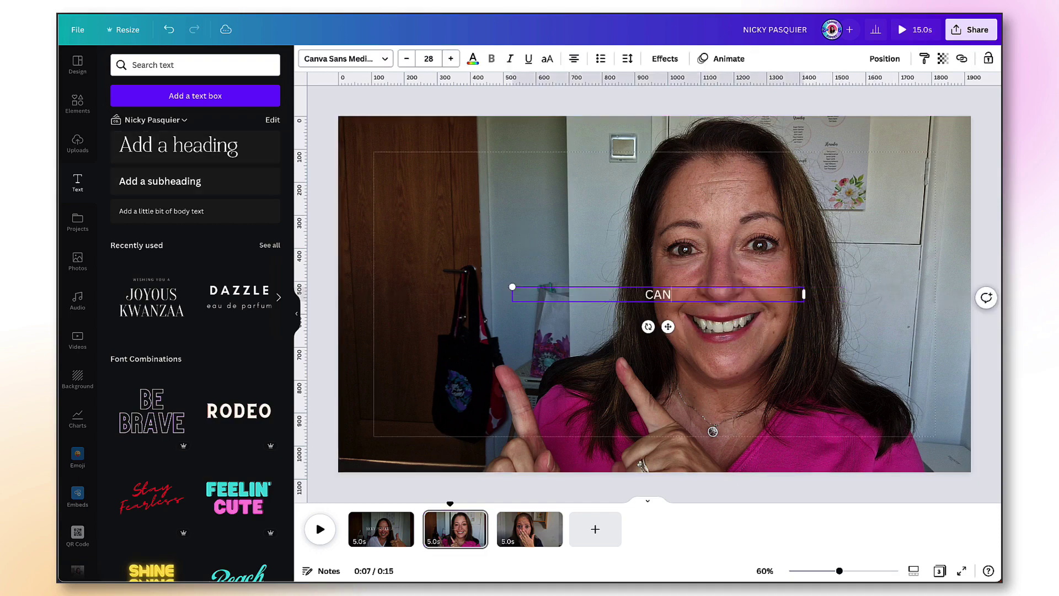
Enlarge the CANVA VERIFIED EXPERT title to font size 66 and move it slightly up
click(450, 59)
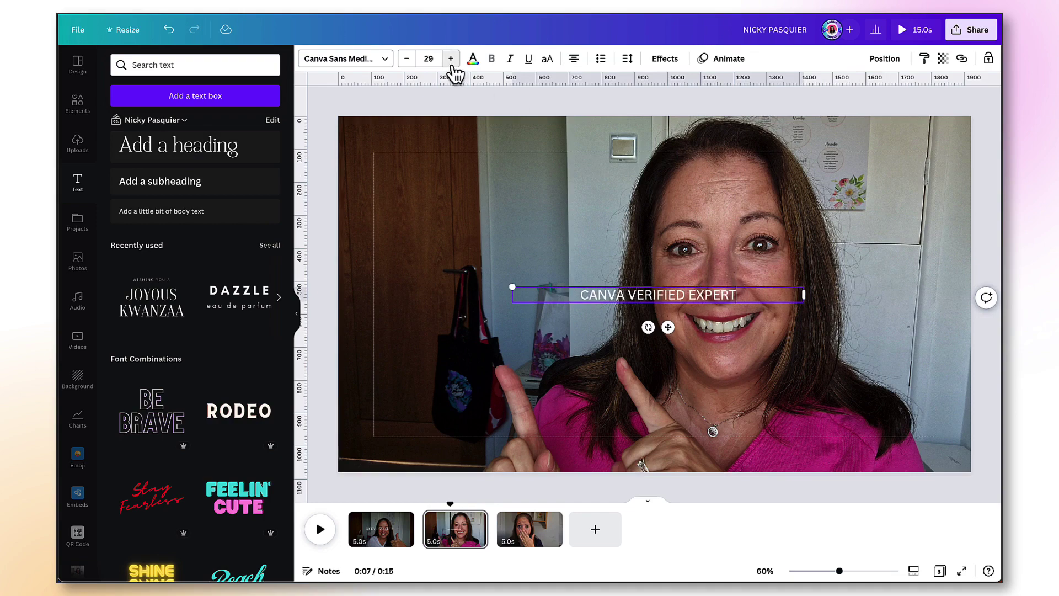
click(451, 58)
click(451, 59)
click(451, 59)
click(450, 58)
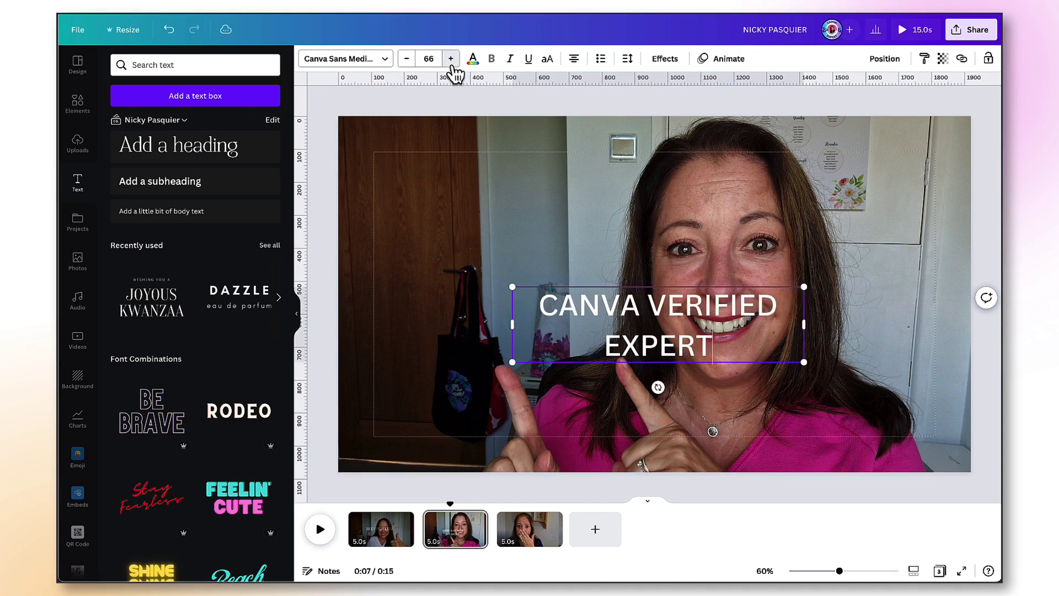
drag(679, 284, 674, 260)
click(568, 226)
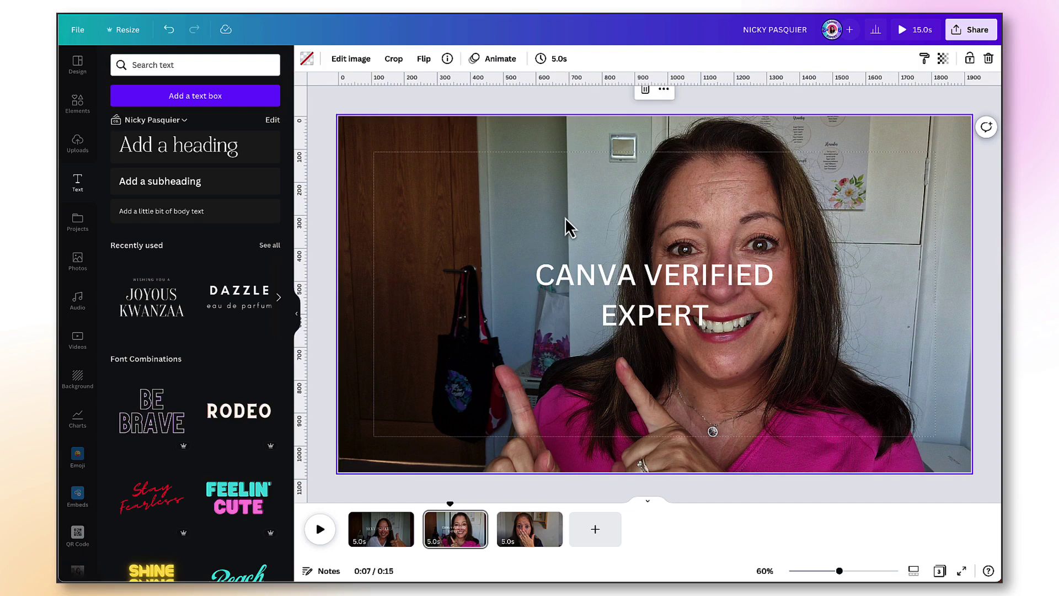
click(352, 59)
Set page 2's background video to brightness -35 and blur 5
drag(195, 317, 166, 321)
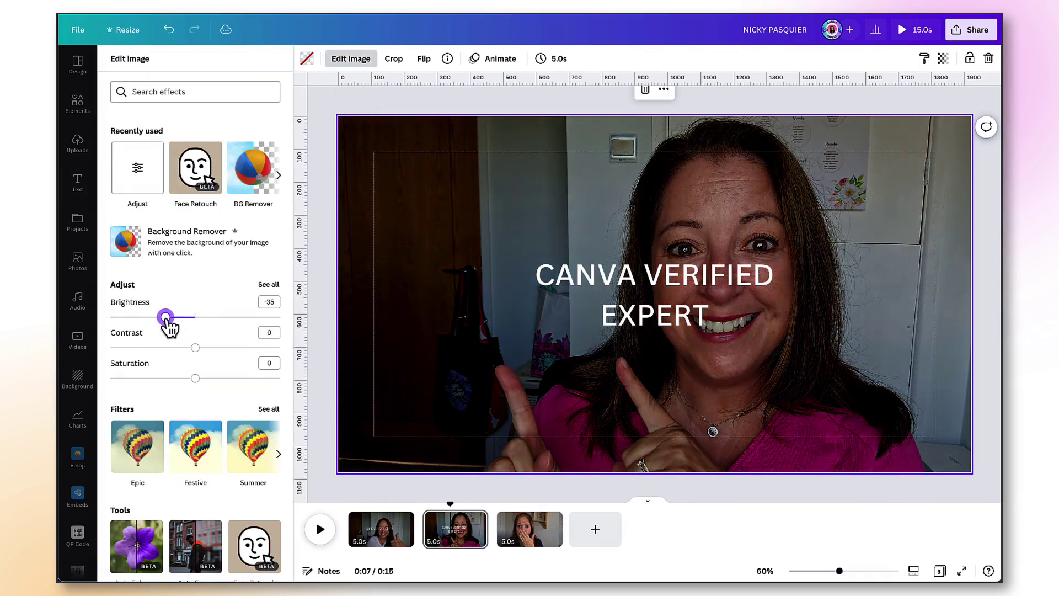
click(151, 187)
drag(195, 229, 200, 229)
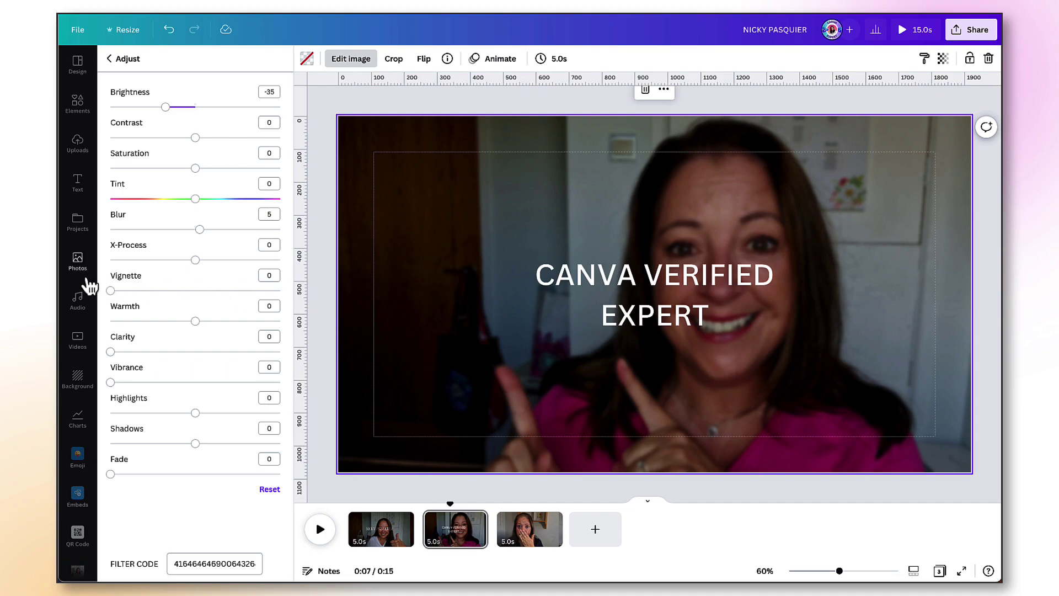
scroll(87, 285, down, 4)
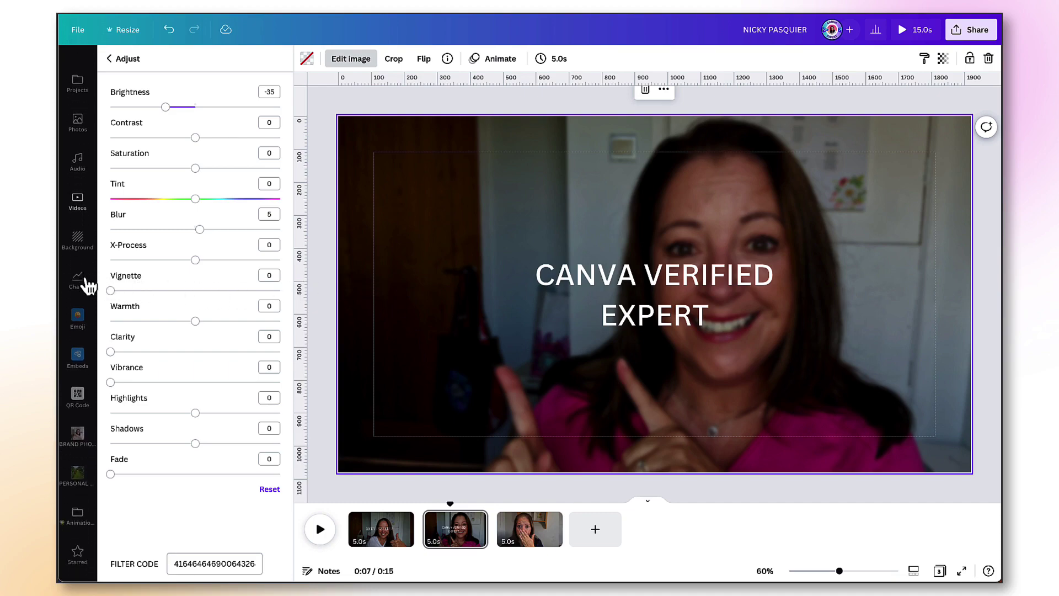
scroll(87, 286, down, 5)
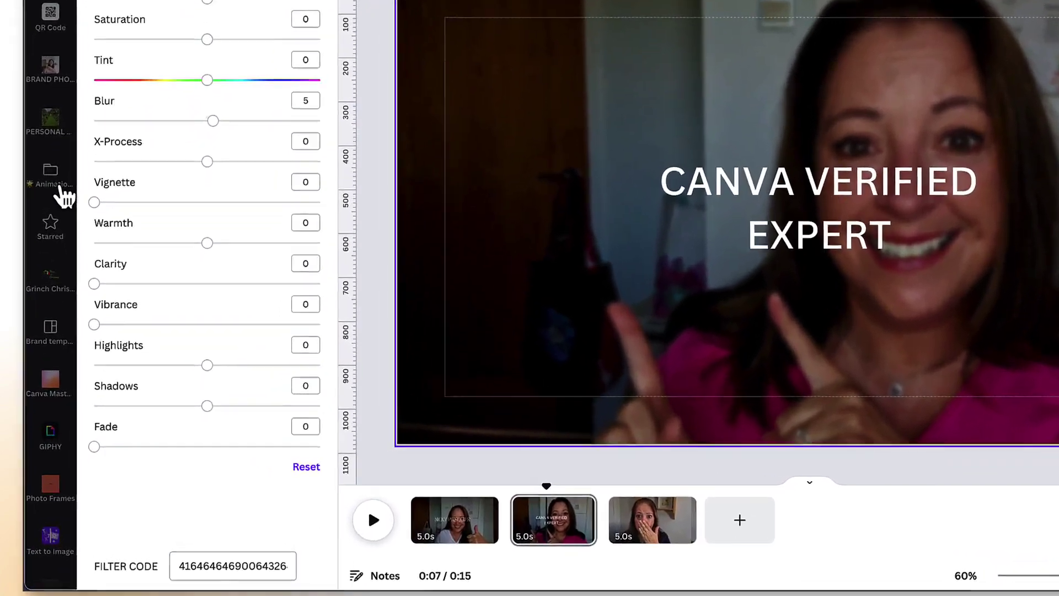
scroll(53, 151, down, 1)
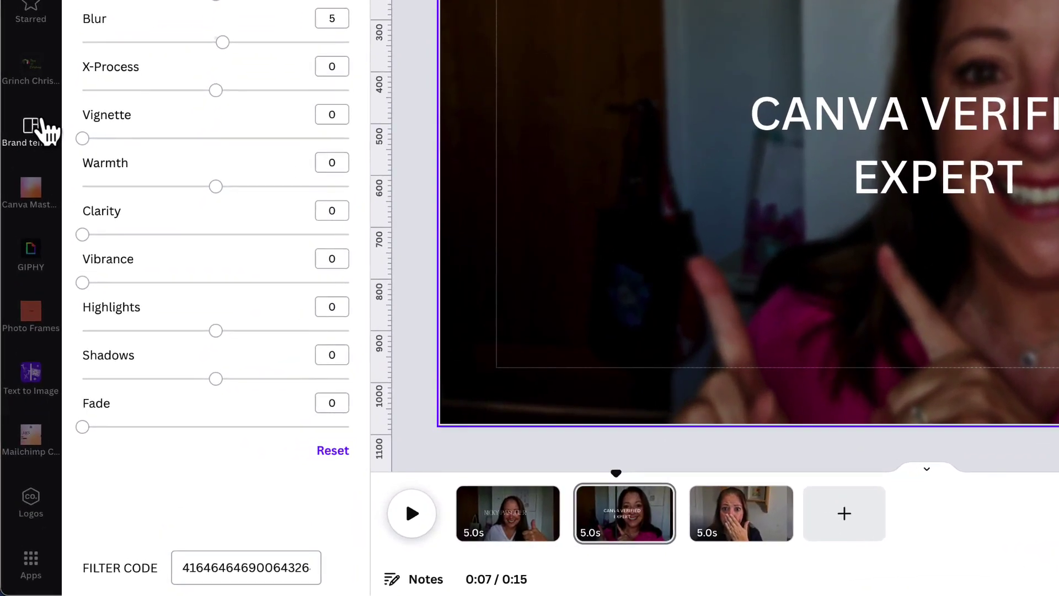
Add the Canva Verified Expert logo to page 2 as a small badge at bottom centre
click(31, 501)
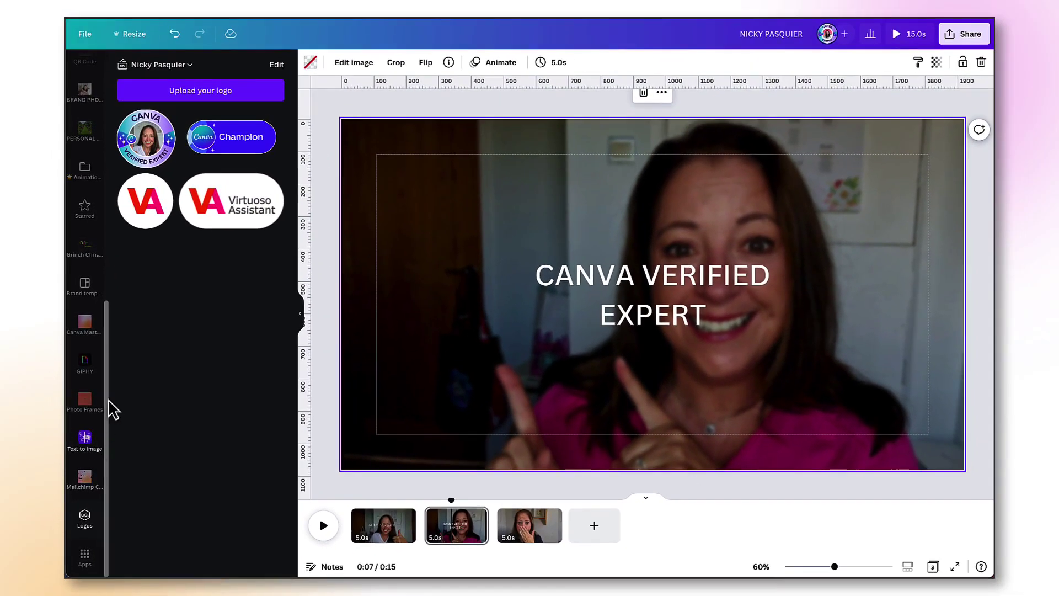
click(150, 165)
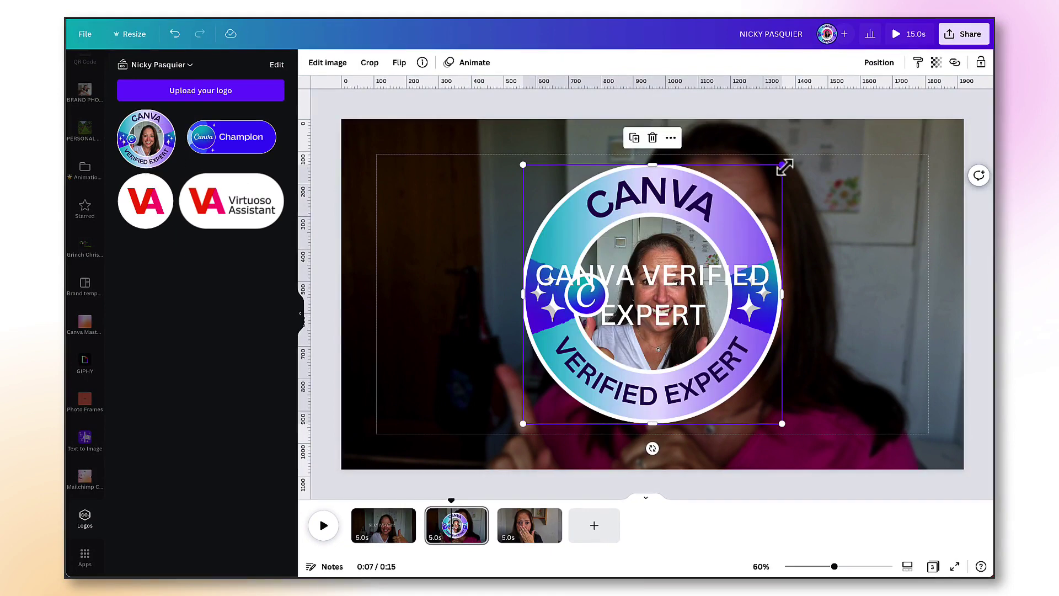
drag(784, 167, 652, 417)
click(732, 411)
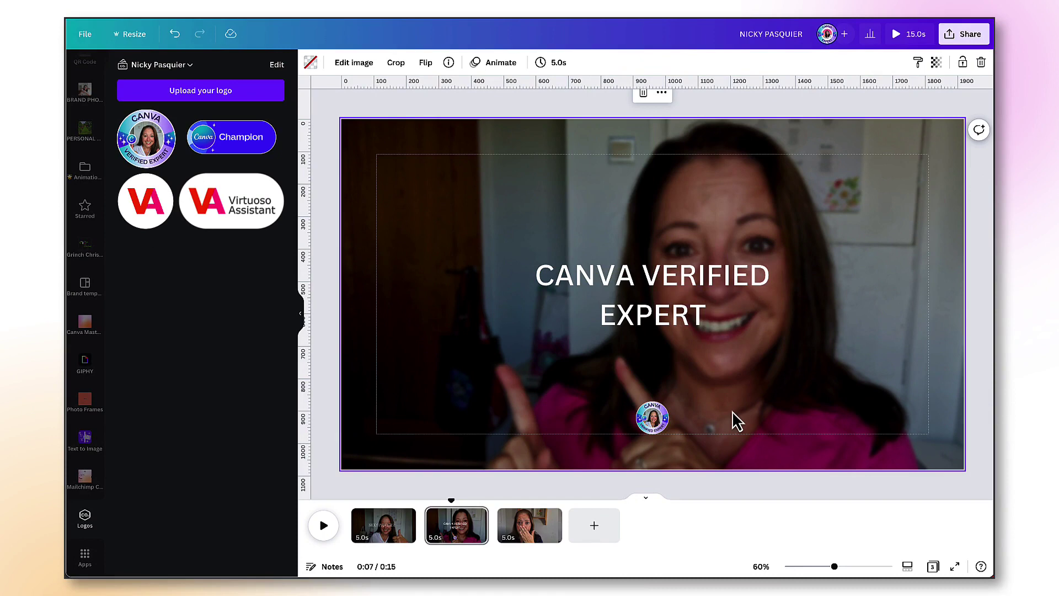
Paste the verified-expert badge onto page 3 and position it at bottom centre
click(543, 533)
scroll(87, 236, up, 2)
key(ctrl+v)
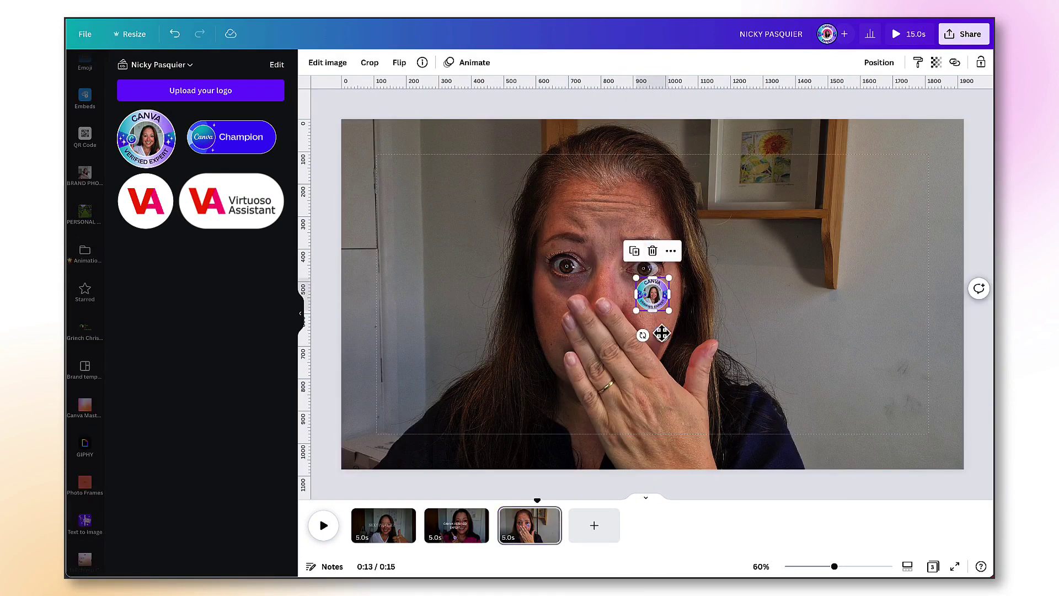
drag(664, 333, 669, 468)
scroll(81, 190, up, 5)
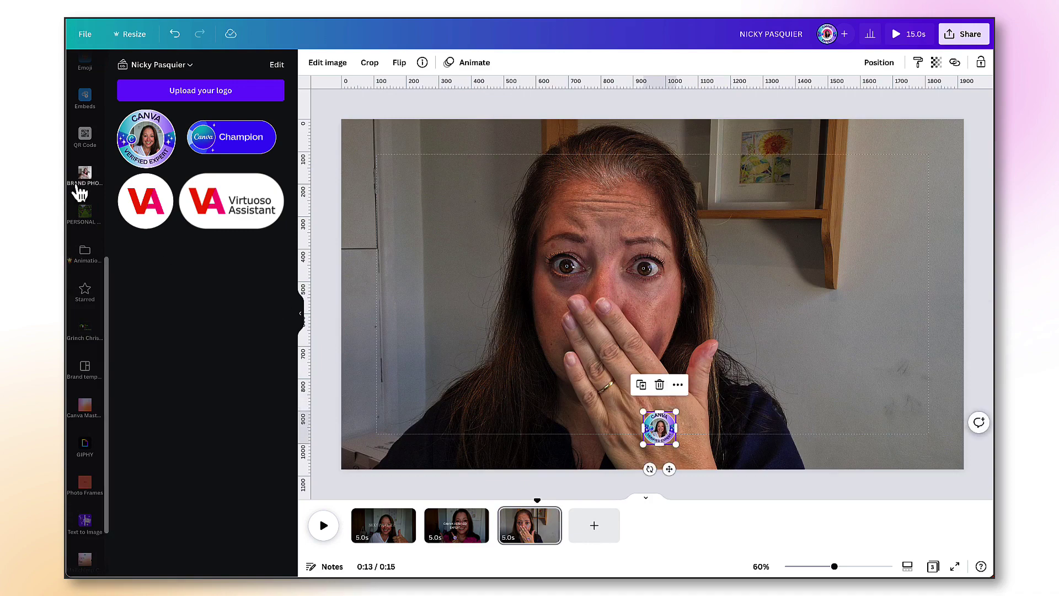
scroll(80, 190, up, 2)
Add a heading on page 3 for the WELCOME title, then select the background video
click(85, 150)
text(t)
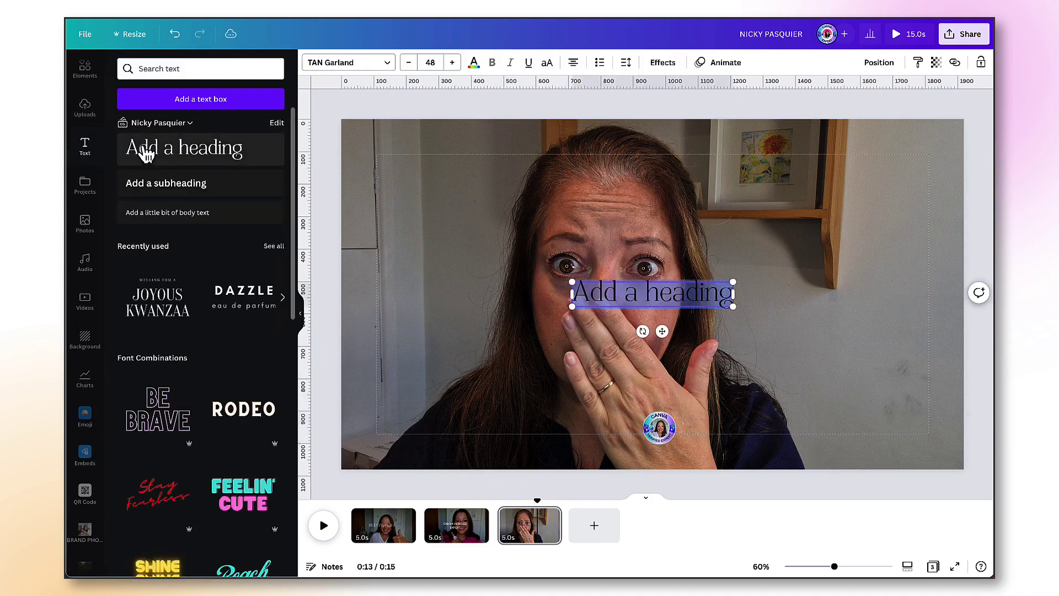
text(WELCO)
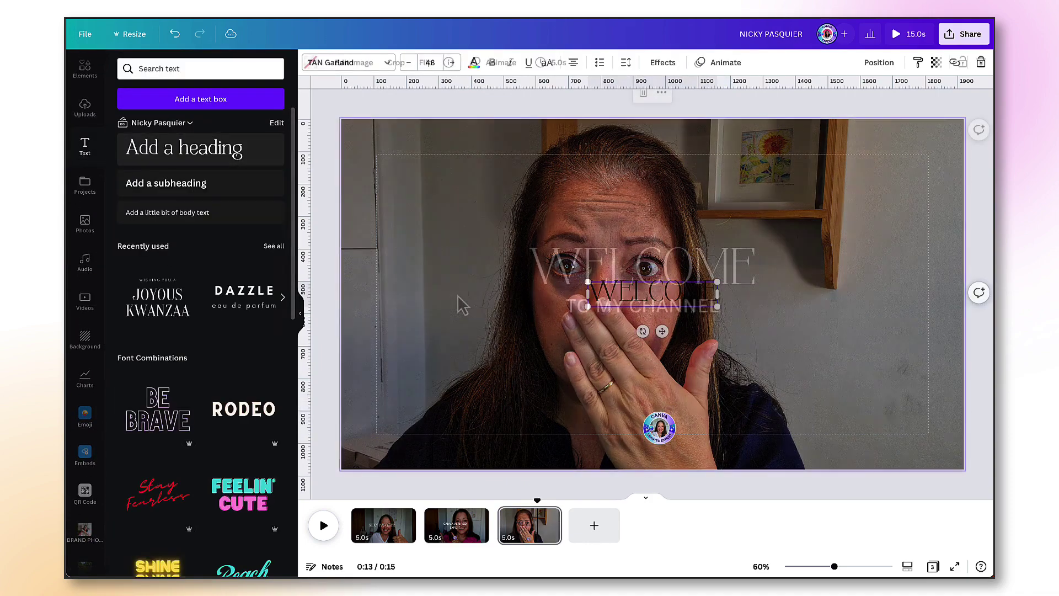
click(458, 297)
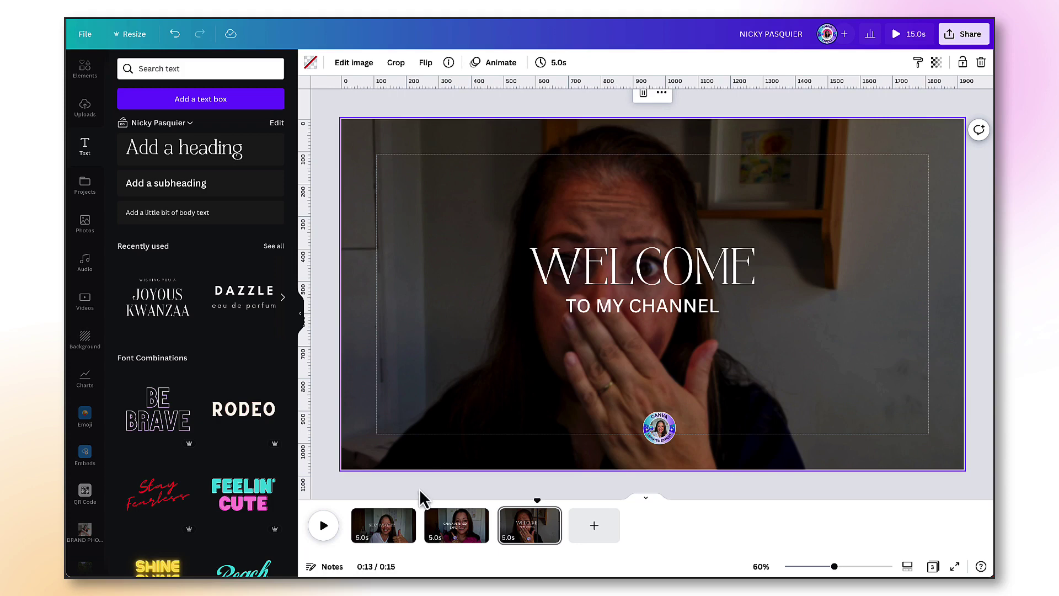
Flip through pages 1, 2 and 3, then return to page 1 and select the name heading
click(388, 524)
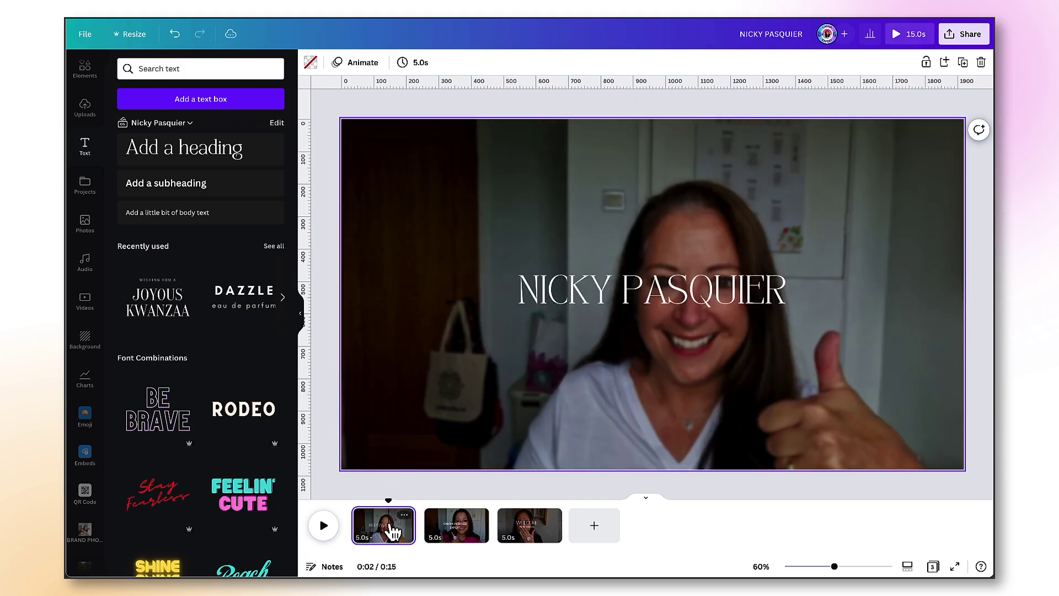
click(444, 524)
click(523, 529)
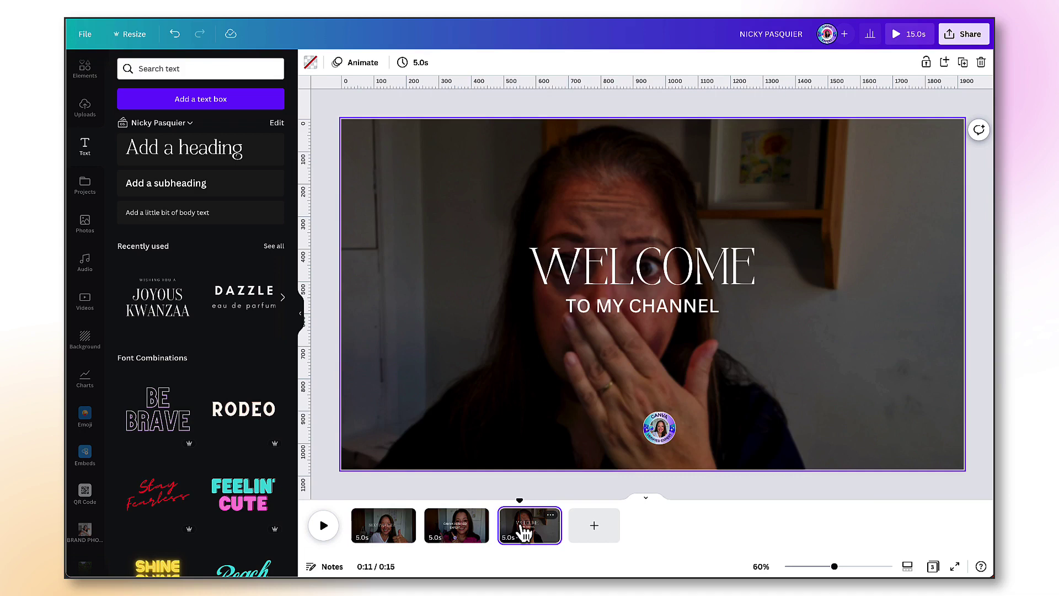
click(388, 540)
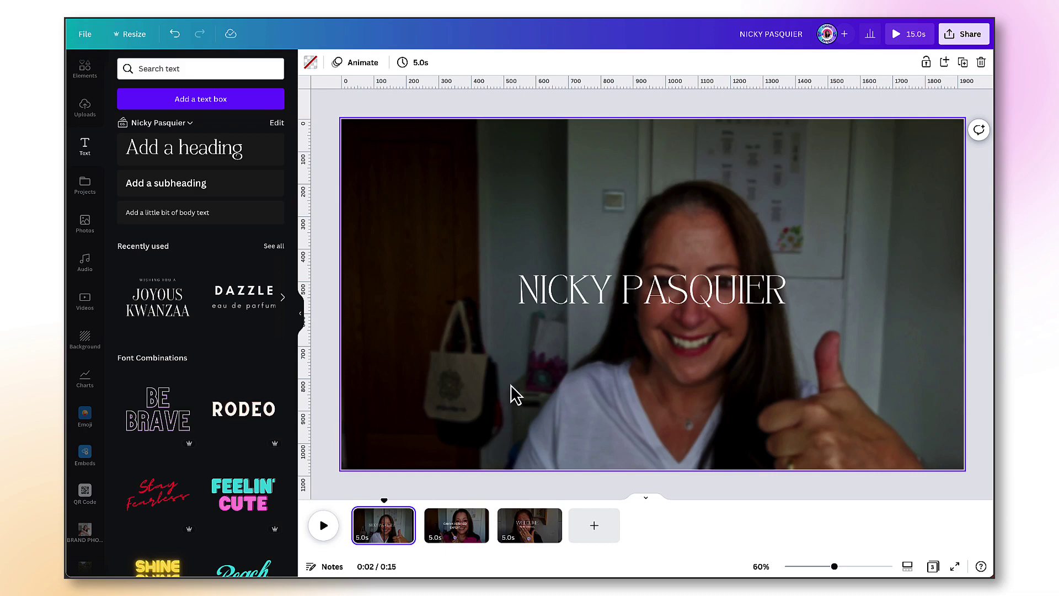
click(587, 310)
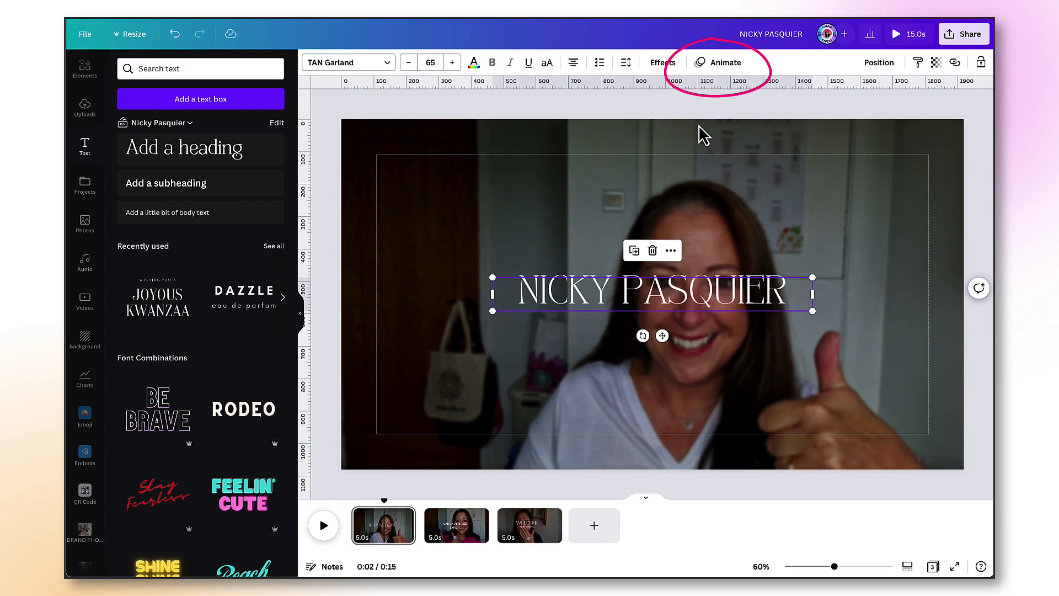
Open Animate for the name heading and browse the text animation styles, such as Roll
click(722, 65)
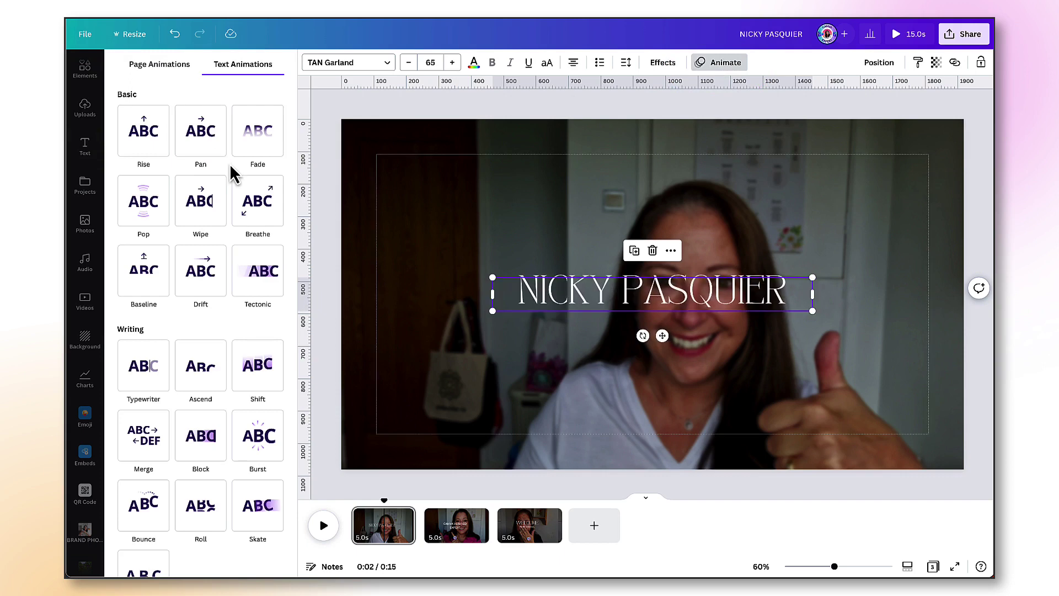
scroll(230, 163, down, 4)
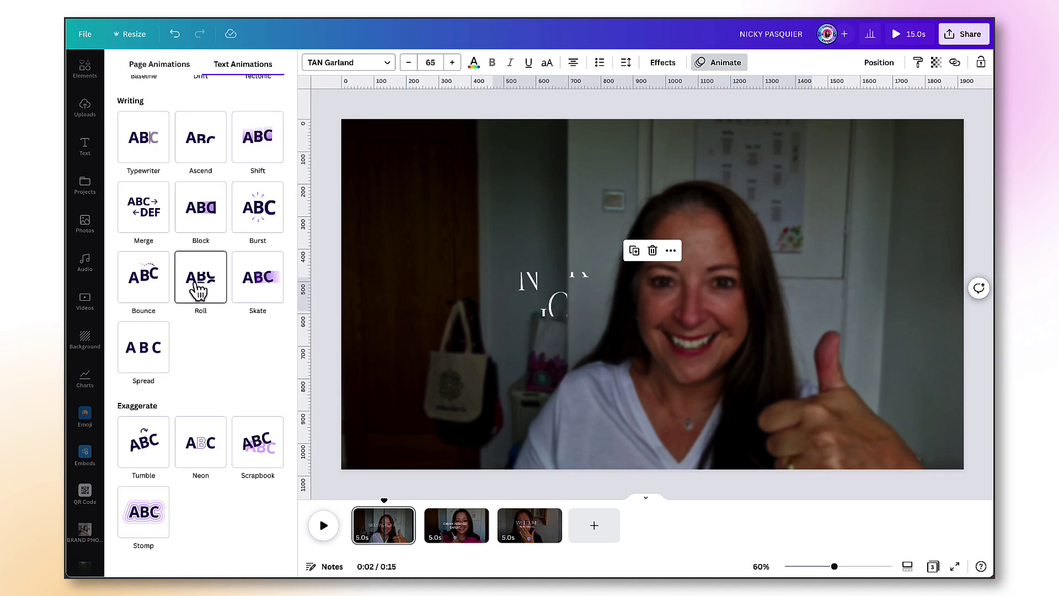
scroll(196, 287, up, 5)
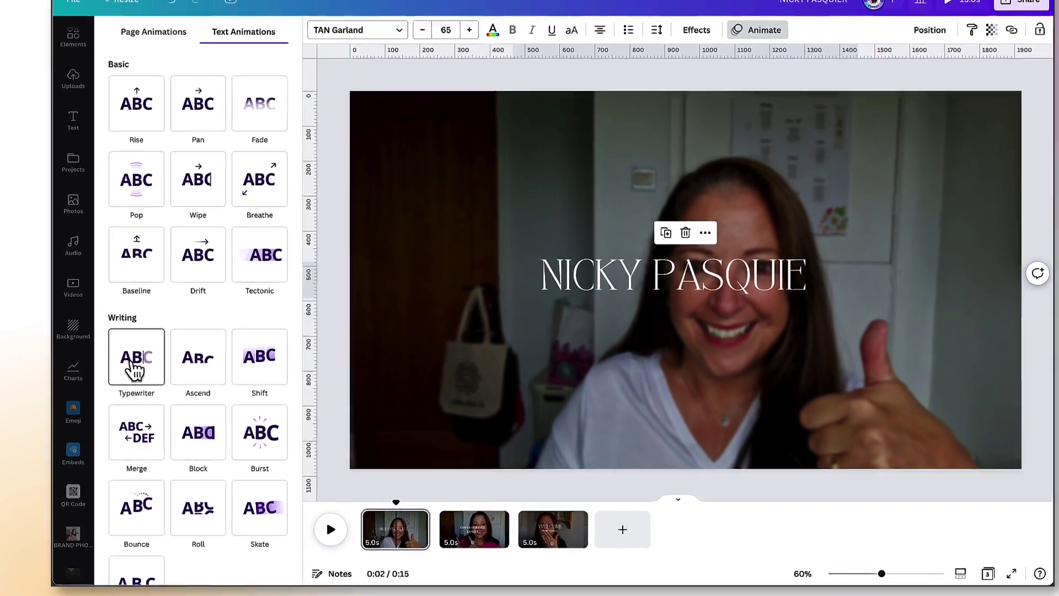
Give the name heading a slower Typewriter animation on enter, writing by Character
click(150, 378)
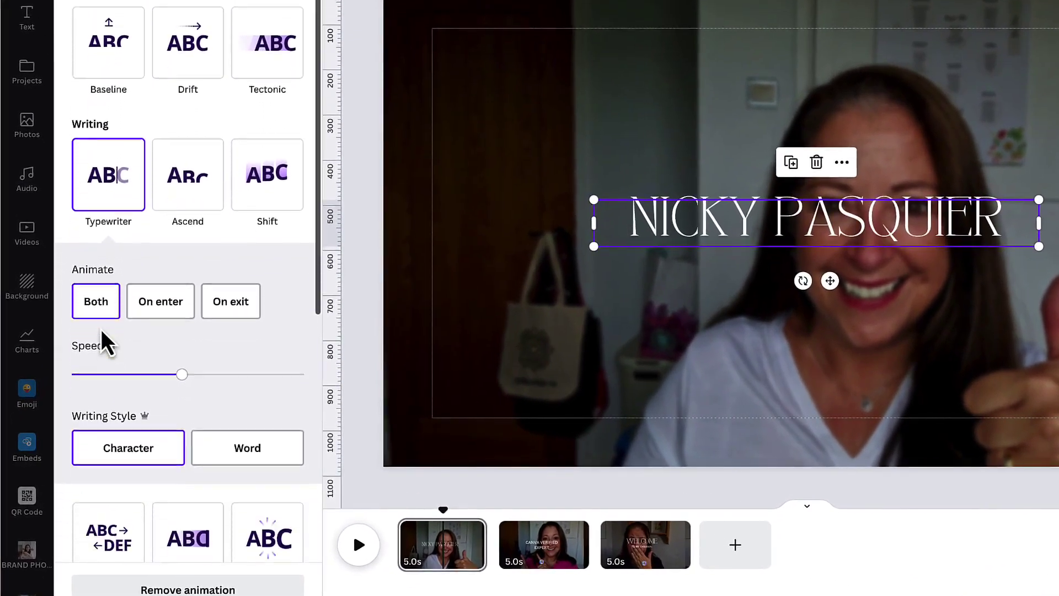
scroll(104, 339, down, 1)
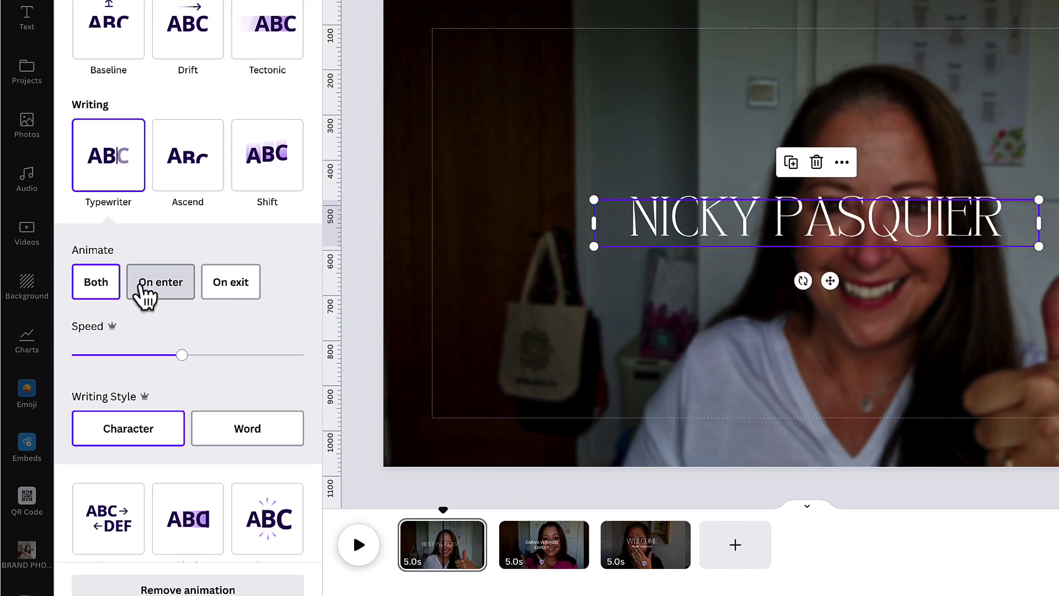
click(152, 287)
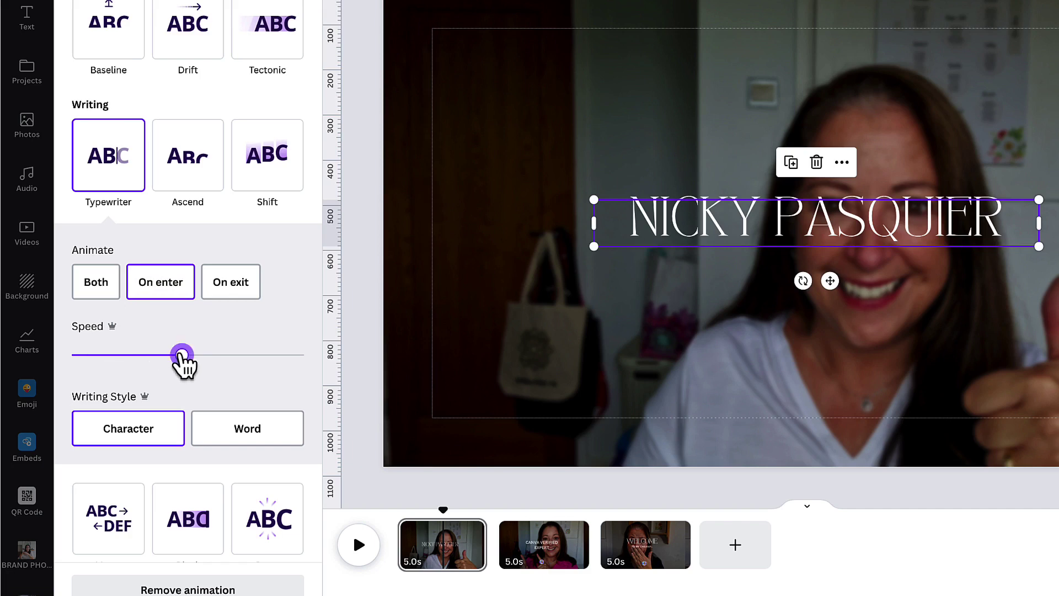
drag(182, 355, 159, 361)
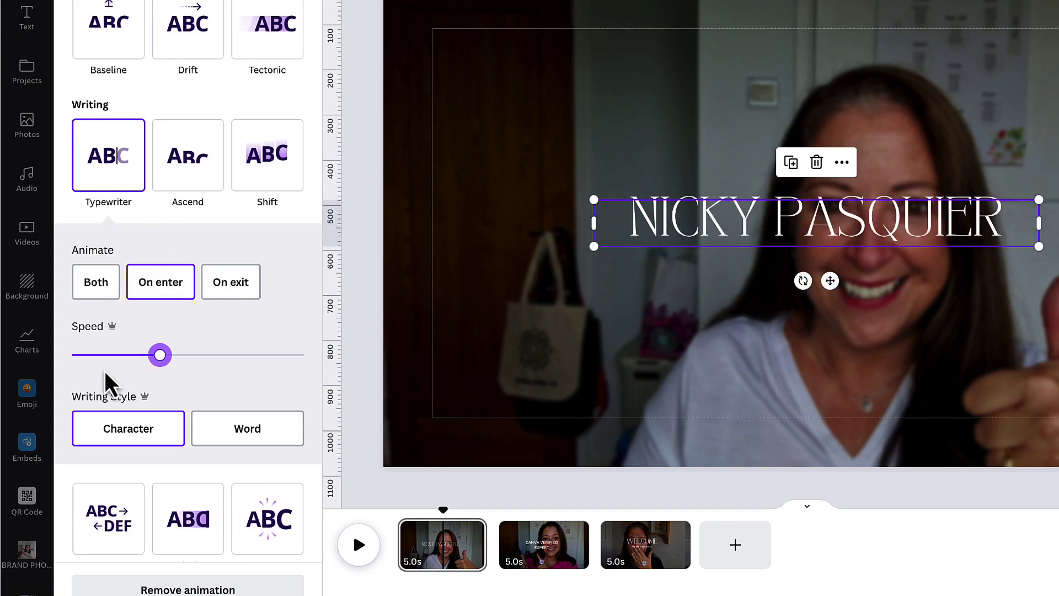
click(102, 427)
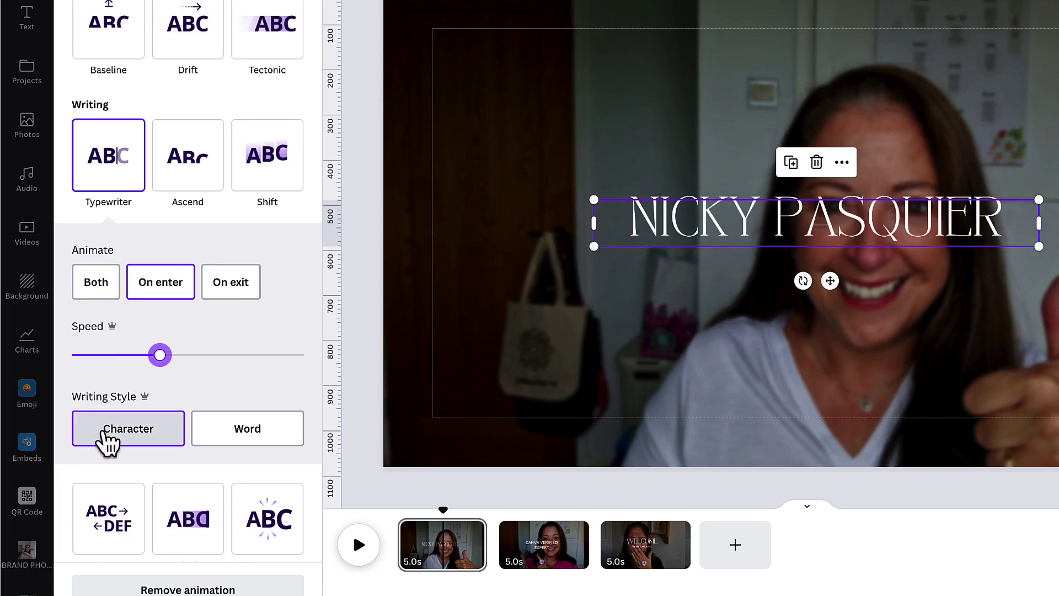
click(213, 433)
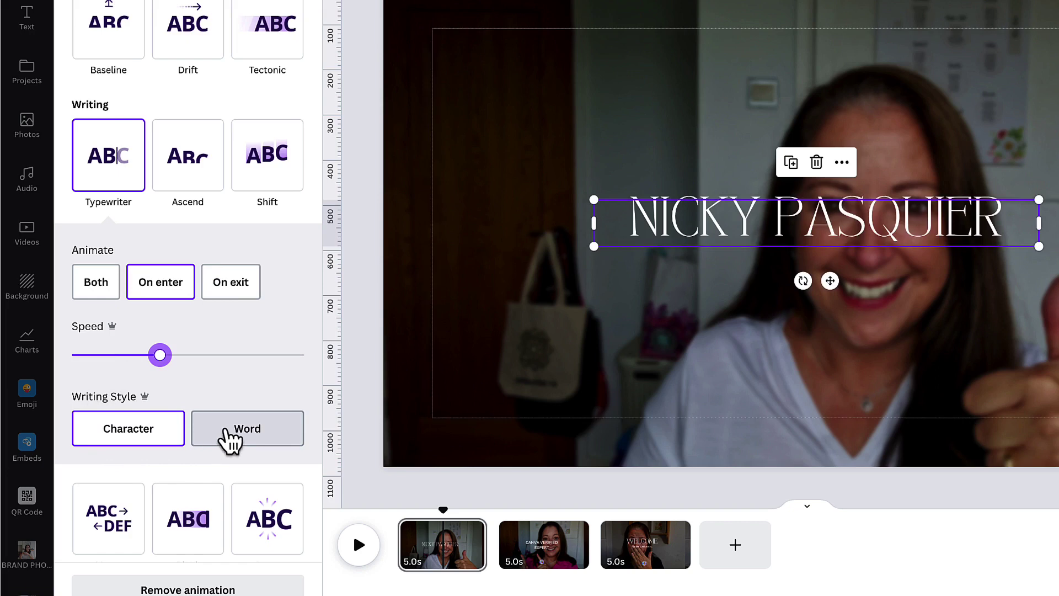
click(120, 431)
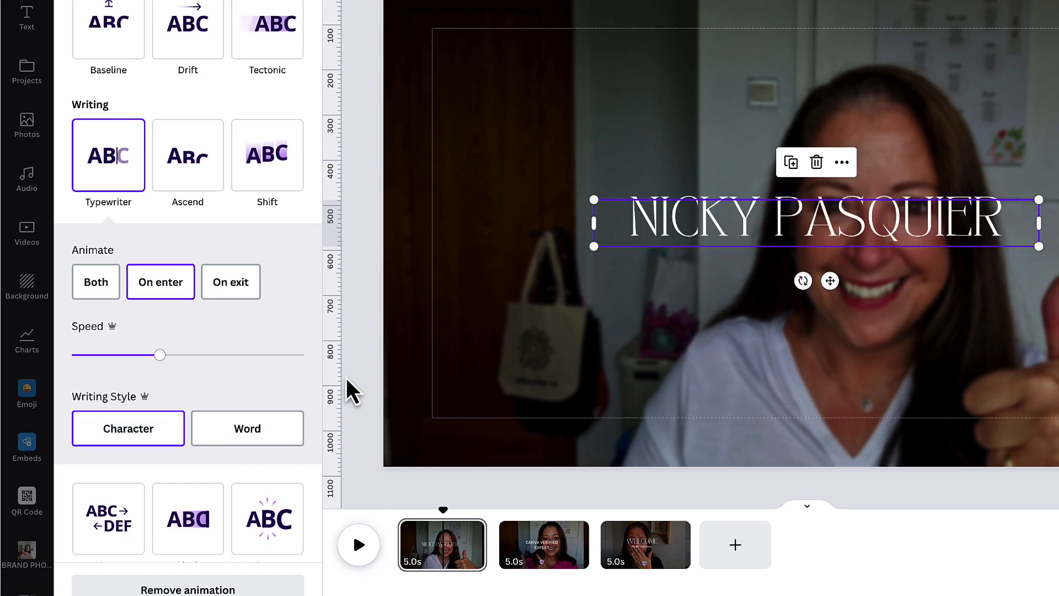
click(362, 390)
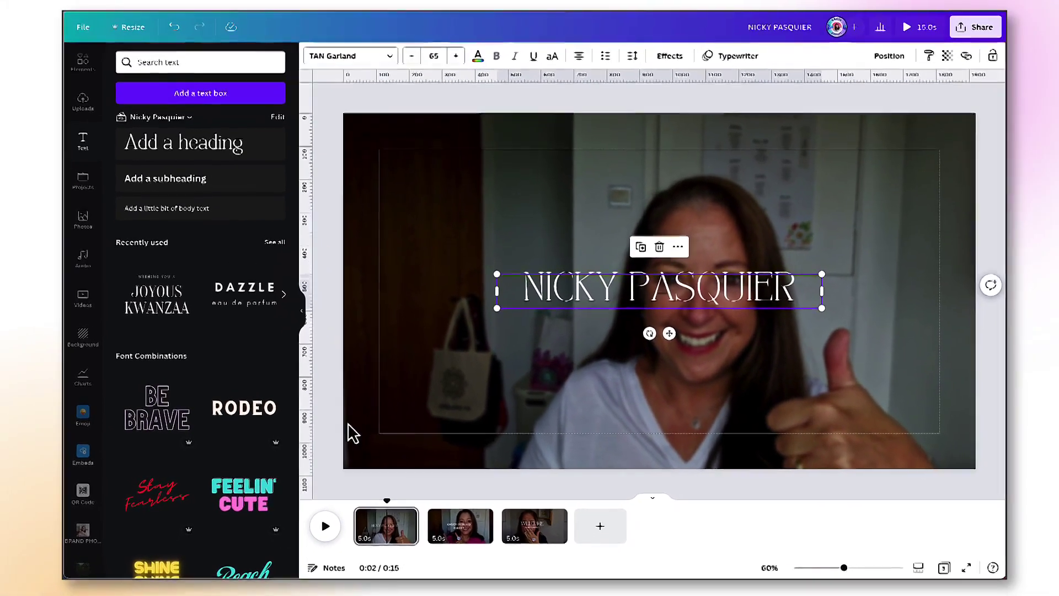
On page 2, animate 'CANVA VERIFIED EXPERT' with a slightly slower Typewriter, on enter, by Character
click(451, 524)
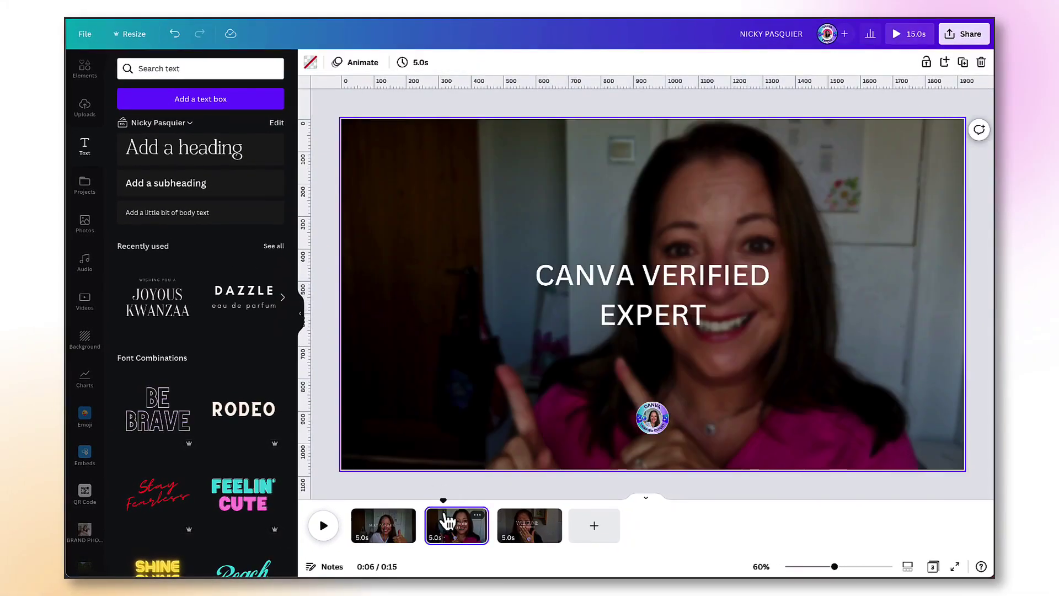
click(588, 325)
click(723, 62)
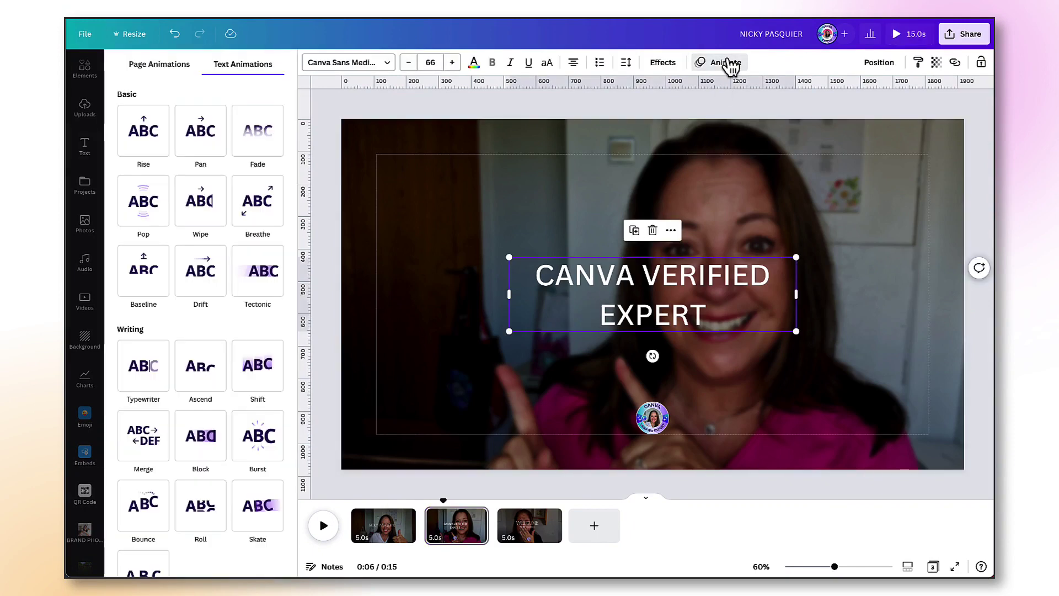
click(145, 367)
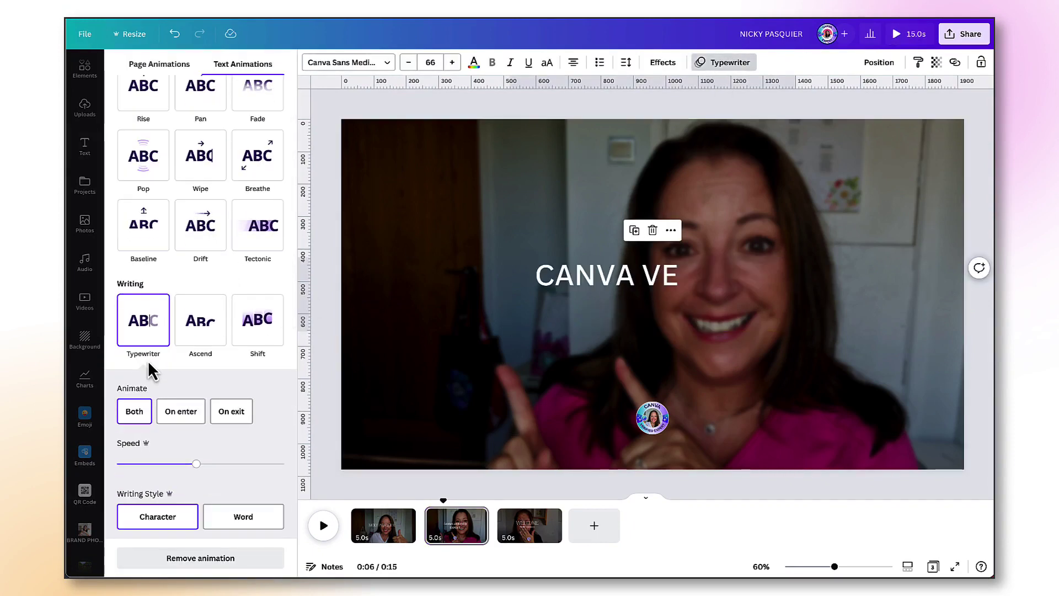
click(180, 411)
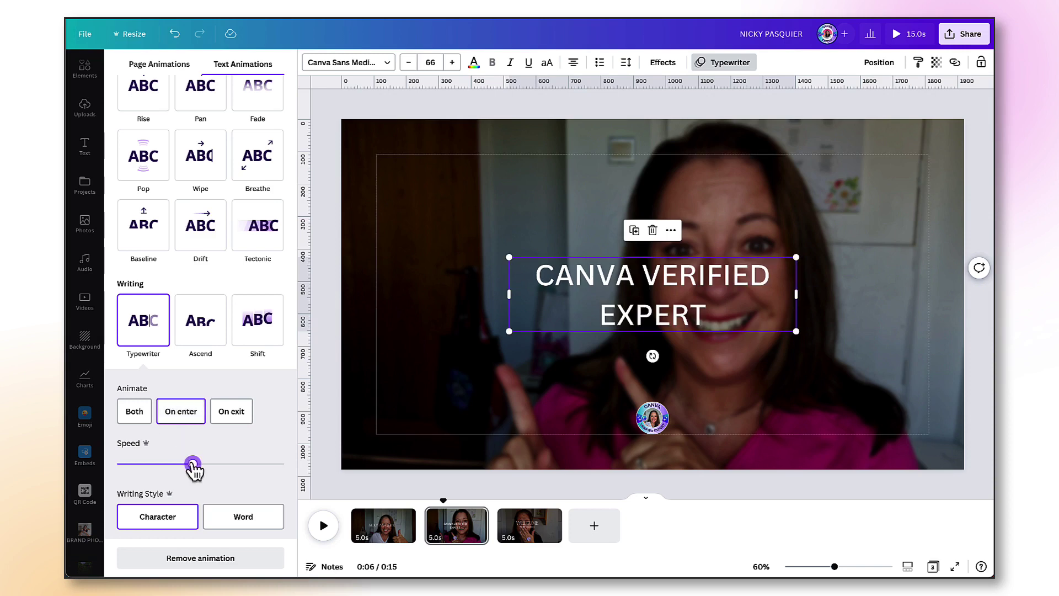
drag(193, 466, 175, 466)
click(160, 521)
Give the circular badge a slower Rise animation on enter, then go to the third page
click(653, 421)
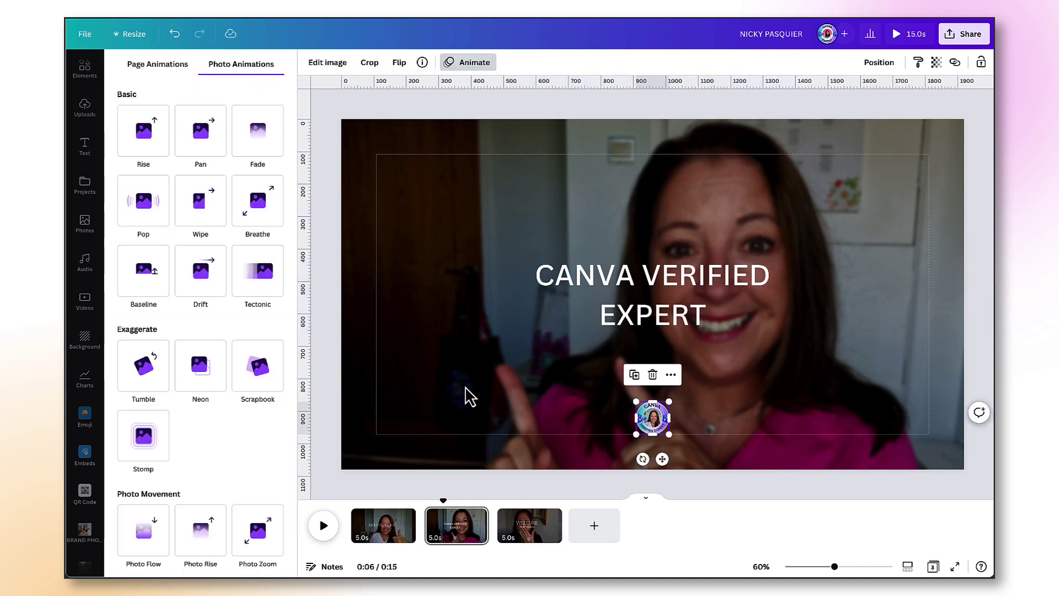
click(150, 159)
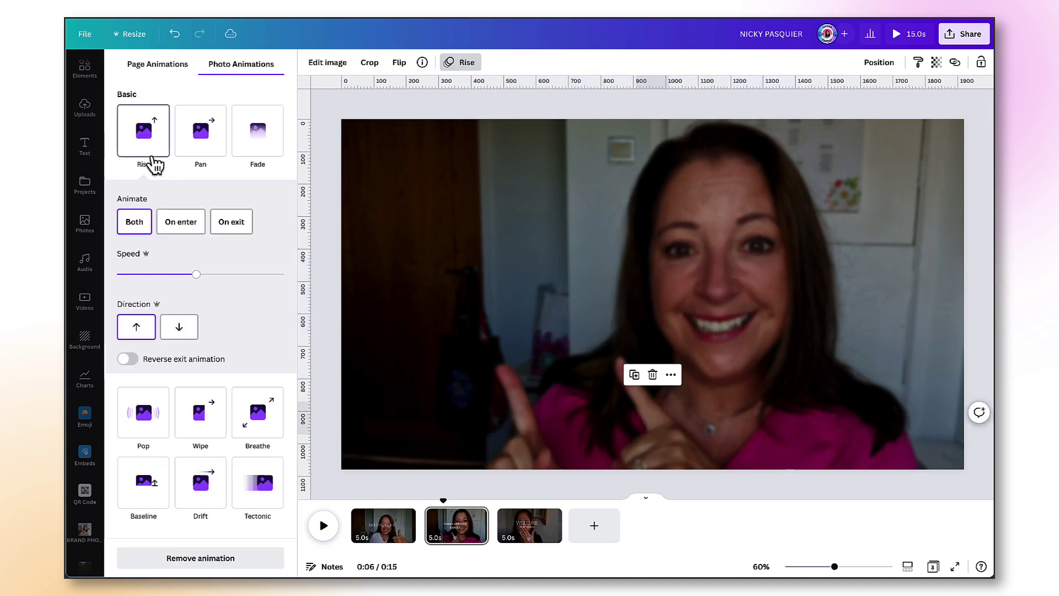
click(173, 222)
drag(196, 274, 159, 275)
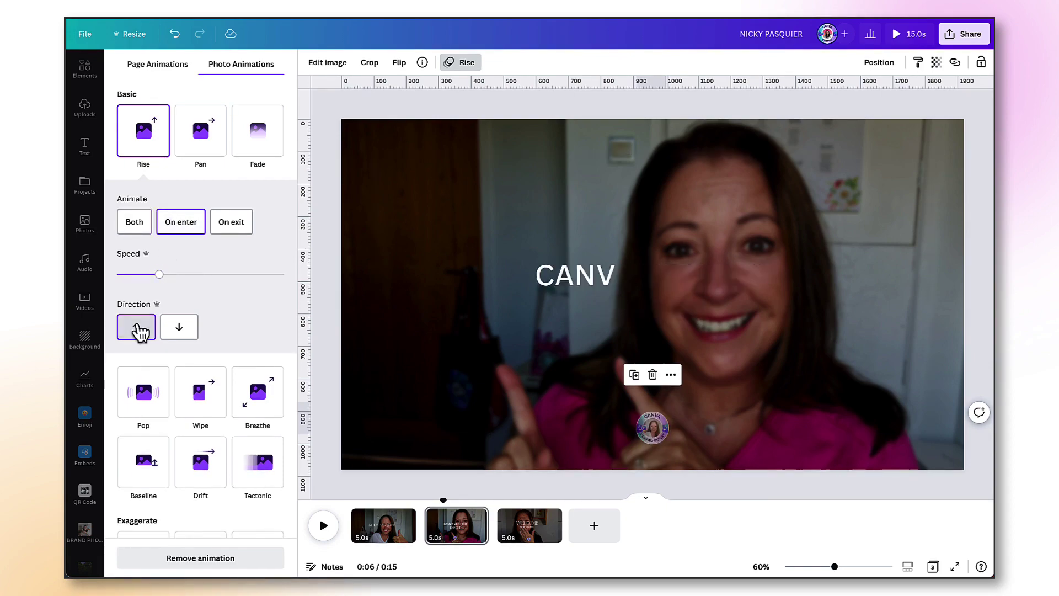
click(528, 524)
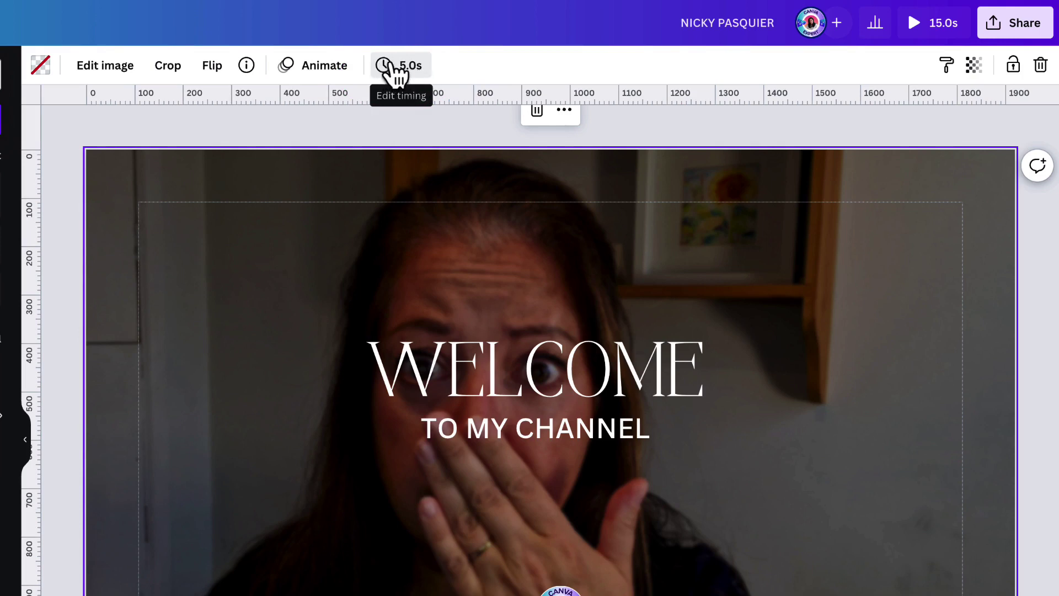
Set the page duration to 2.5 s and apply it to all pages
click(393, 68)
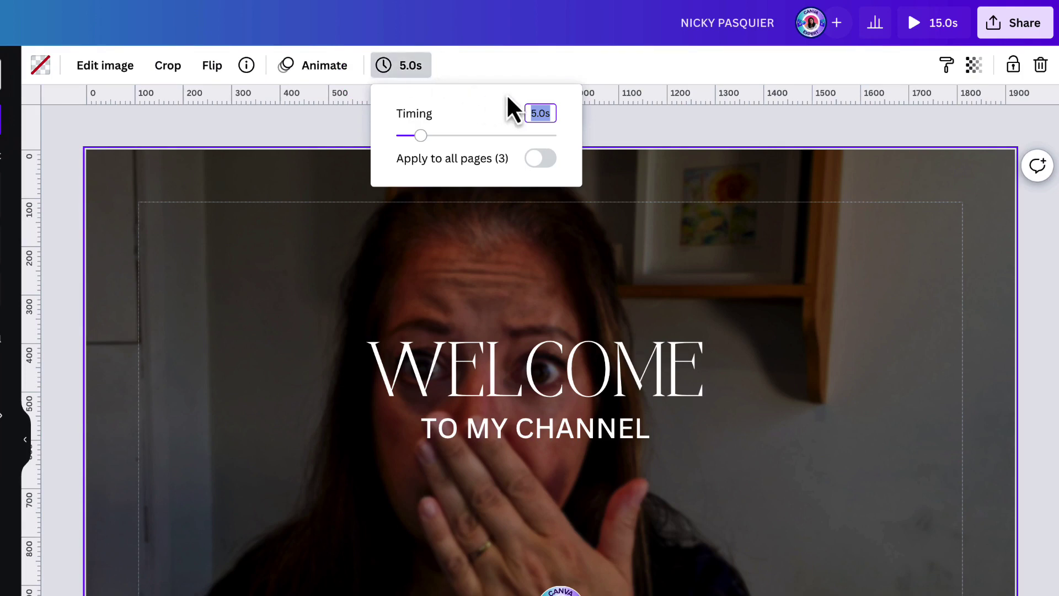
text(2.5)
click(549, 166)
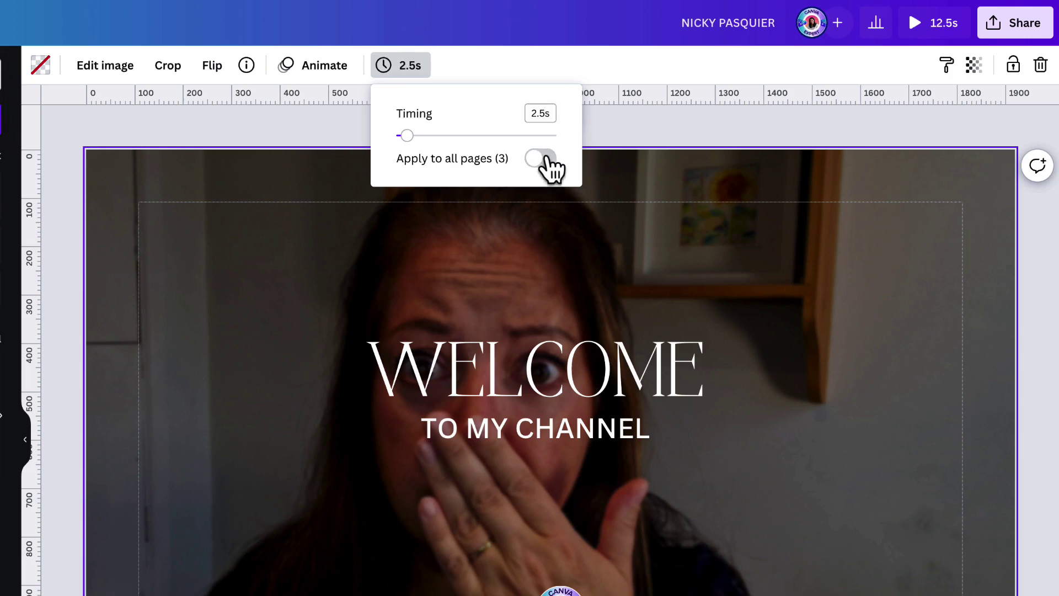
click(599, 177)
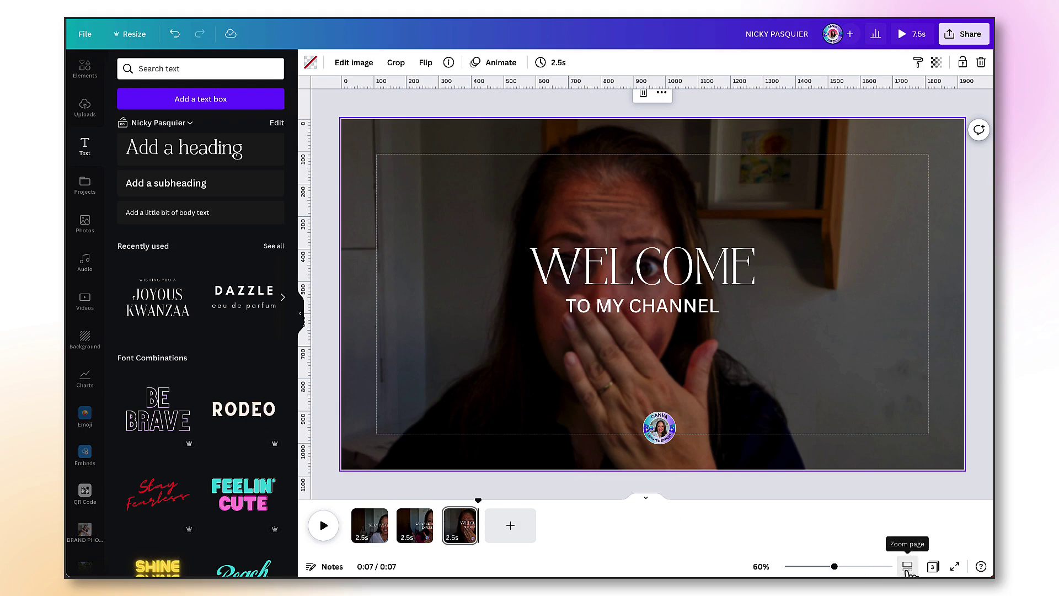
Zoom the timeline to widen the page clips and open the first page's options menu
click(907, 567)
drag(804, 567, 849, 567)
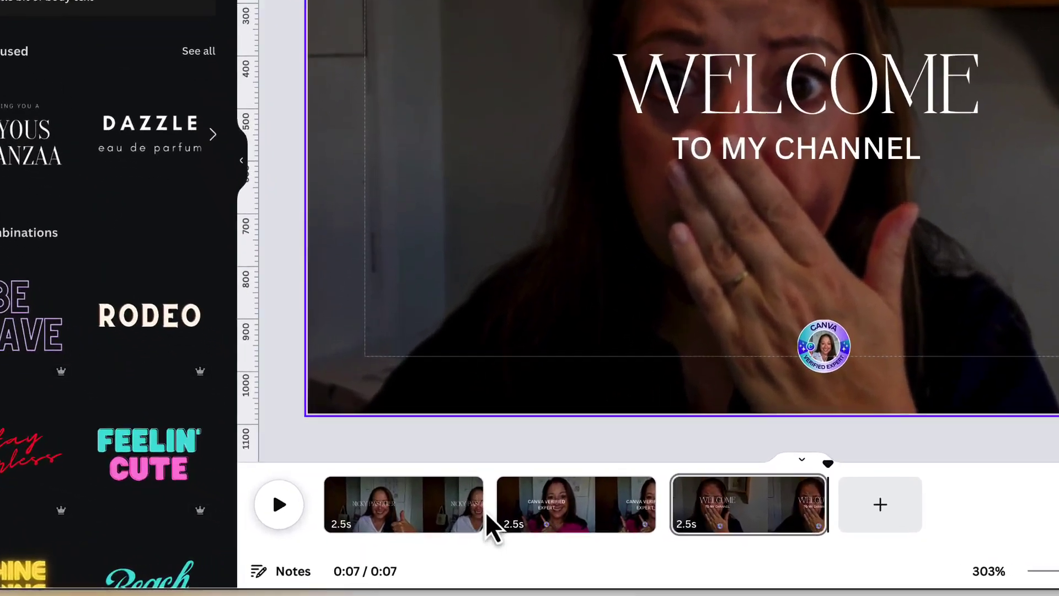
mouse_move(471, 520)
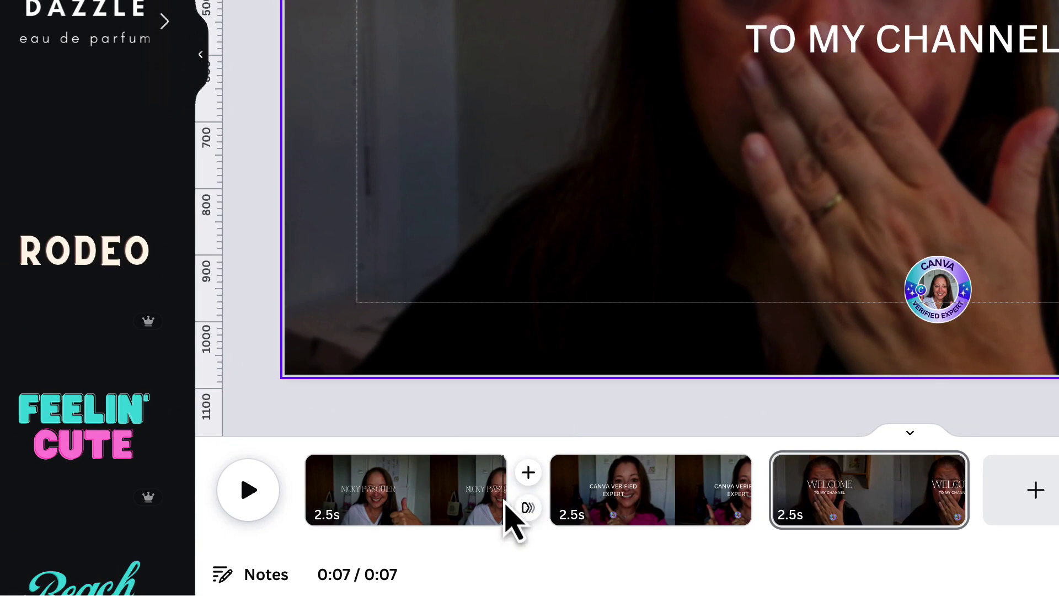
mouse_move(489, 477)
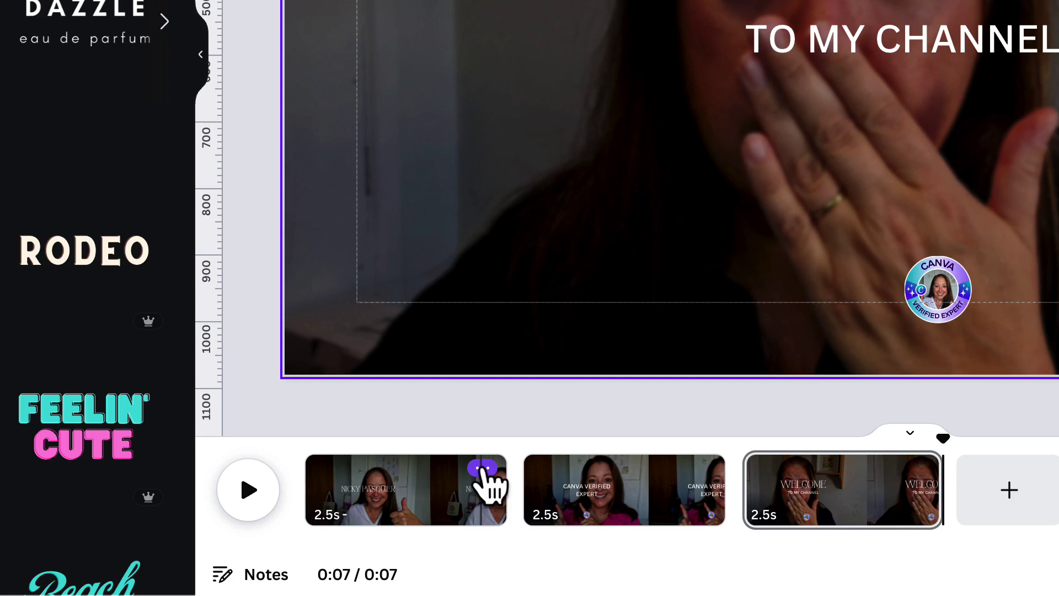
click(482, 469)
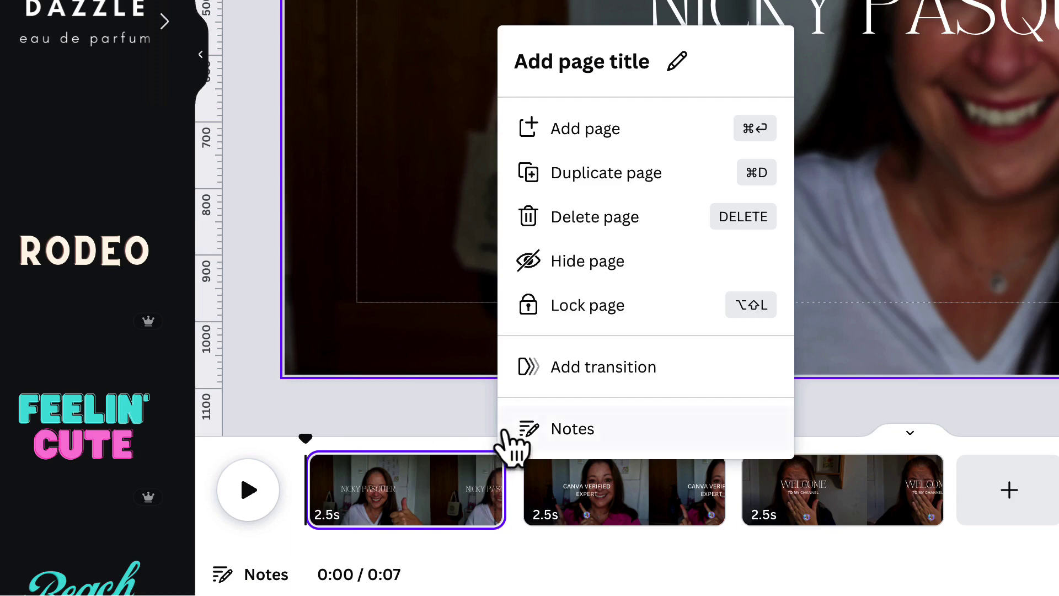
Add a Colour Wipe transition after the first page
click(553, 368)
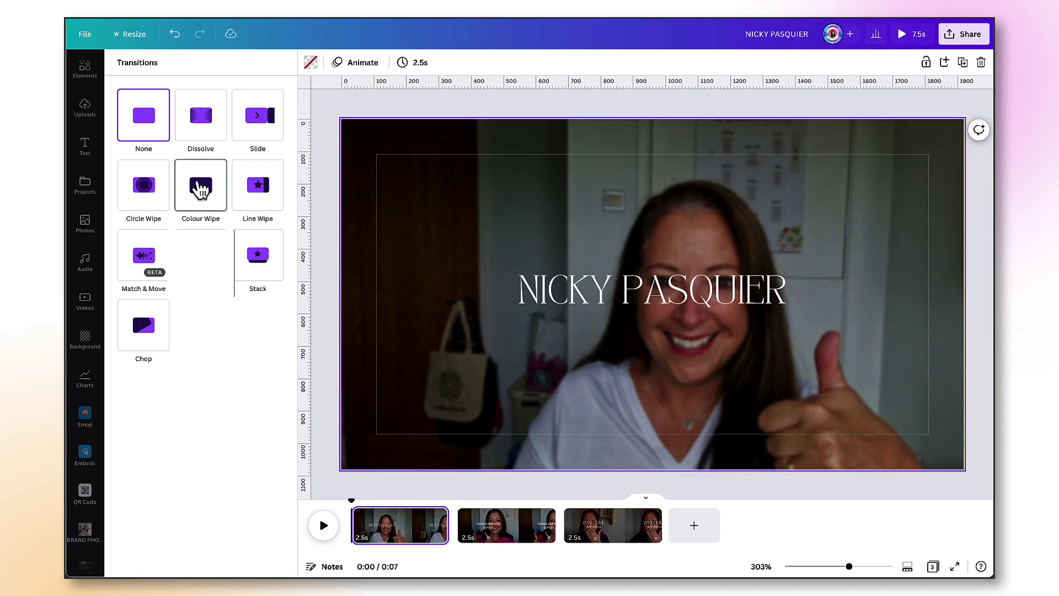
click(200, 188)
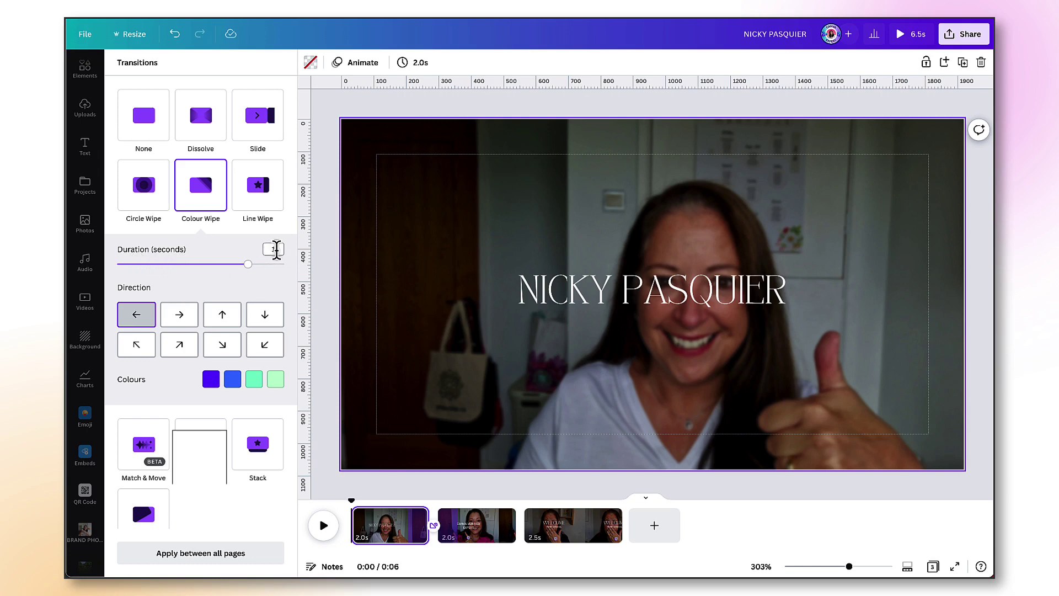
Set the Colour Wipe duration to 0.5 s and its direction to up-left
click(275, 248)
key(BackSpace)
text(0.5)
key(Return)
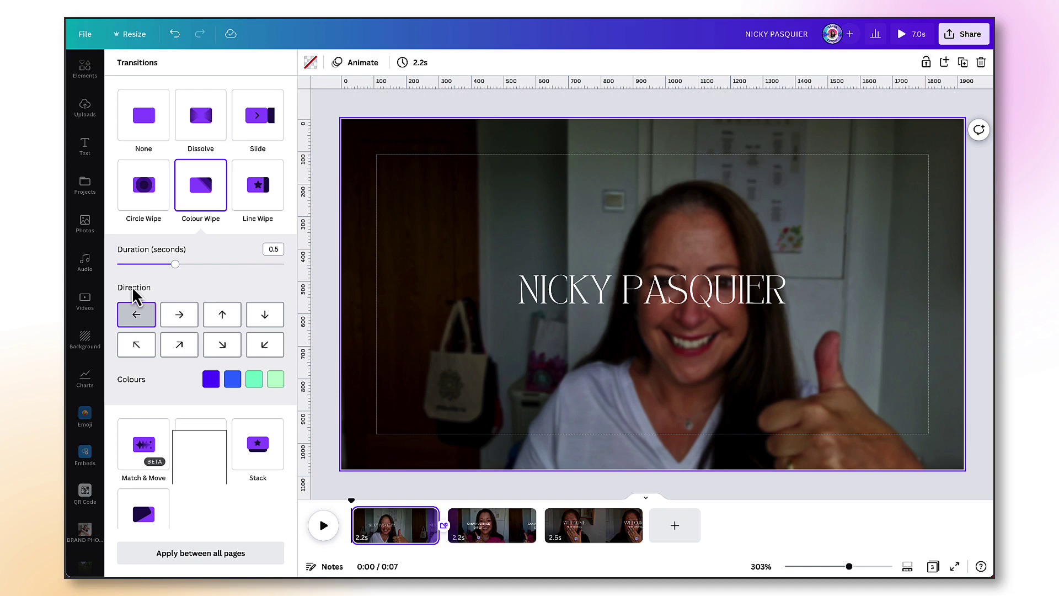
click(134, 310)
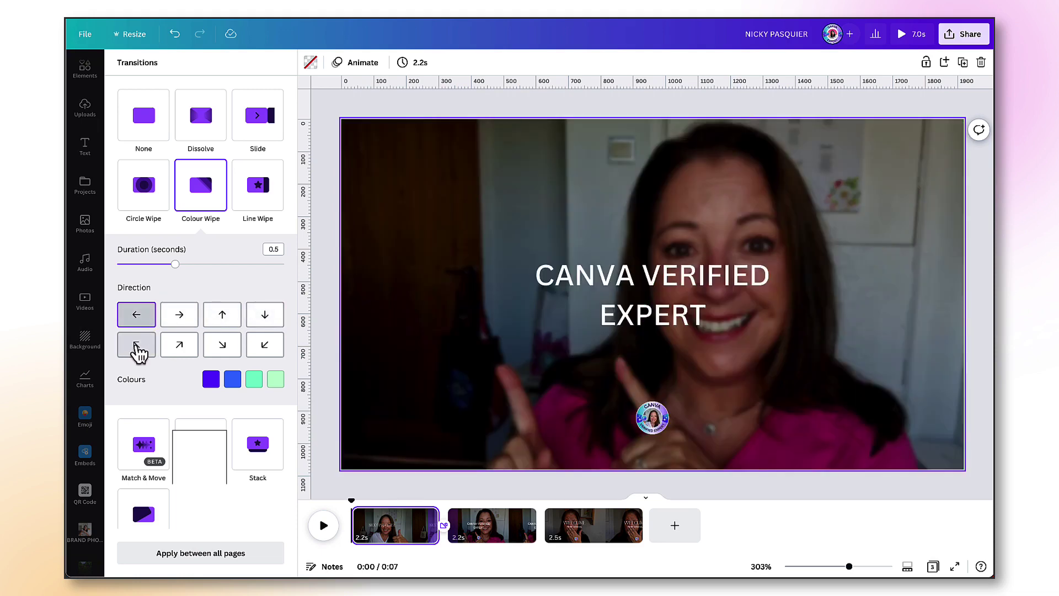
click(138, 346)
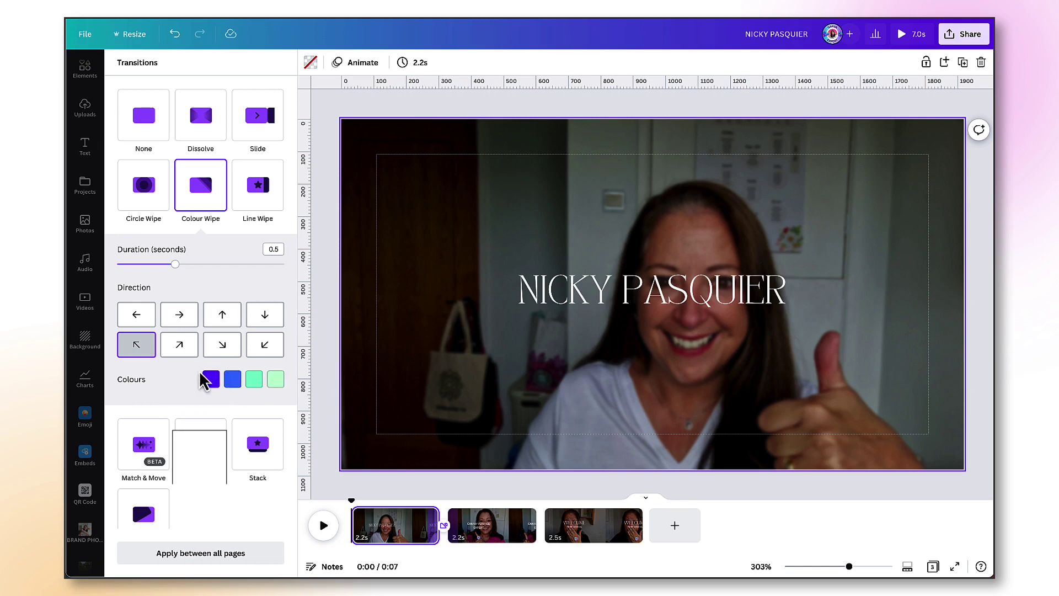
Set the four wipe colours to orange, white, pink and black, then preview the transition
click(211, 380)
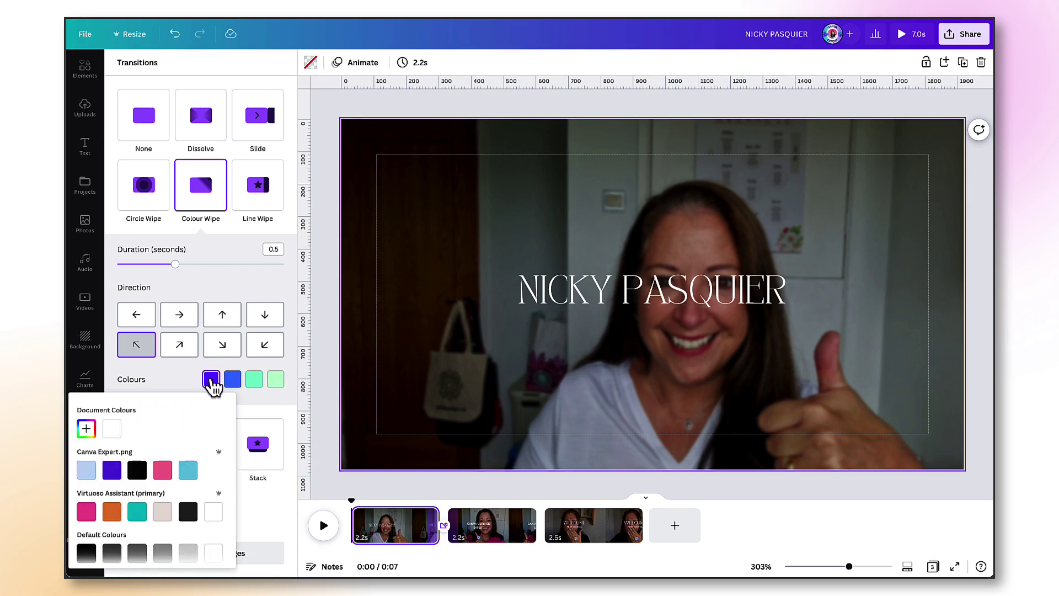
scroll(184, 406, down, 1)
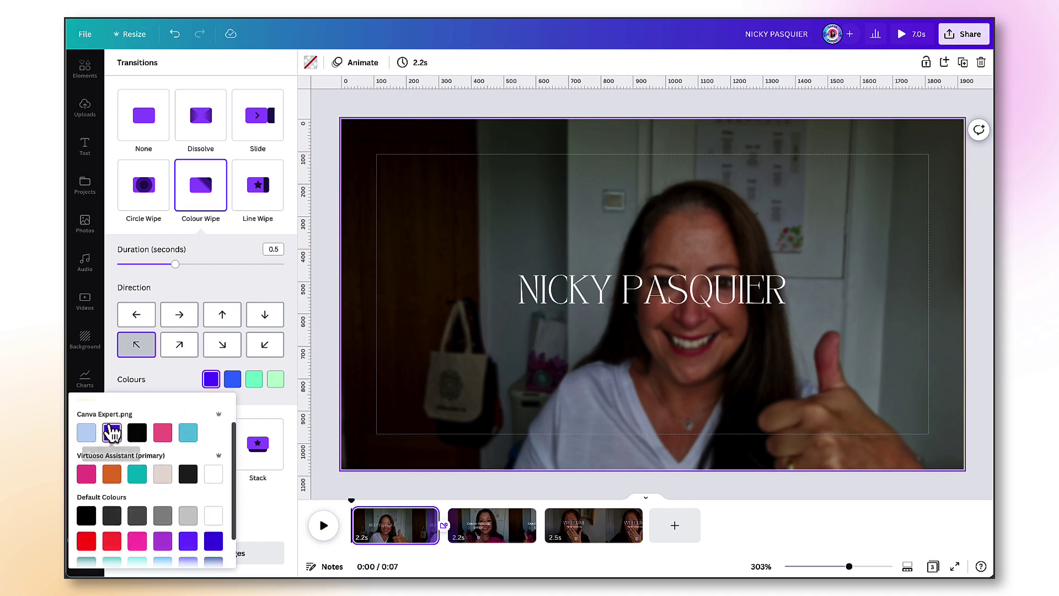
click(113, 474)
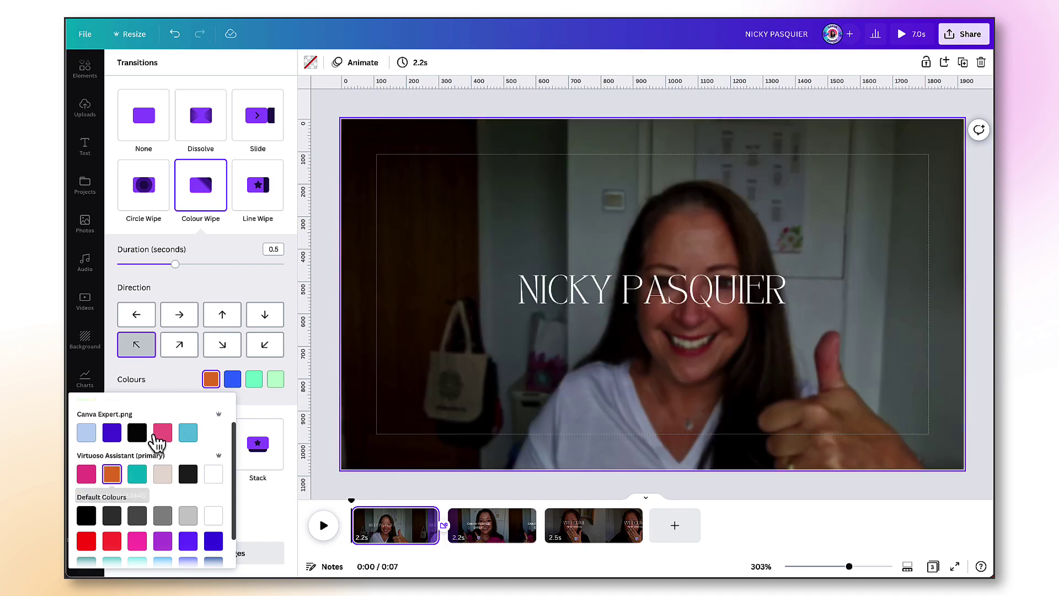
click(232, 380)
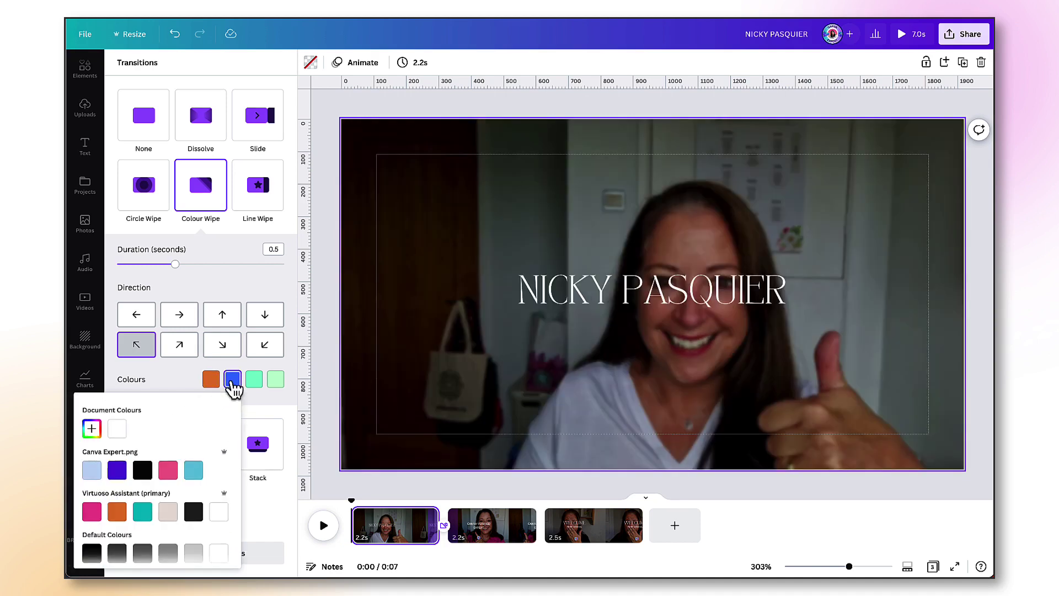
click(219, 512)
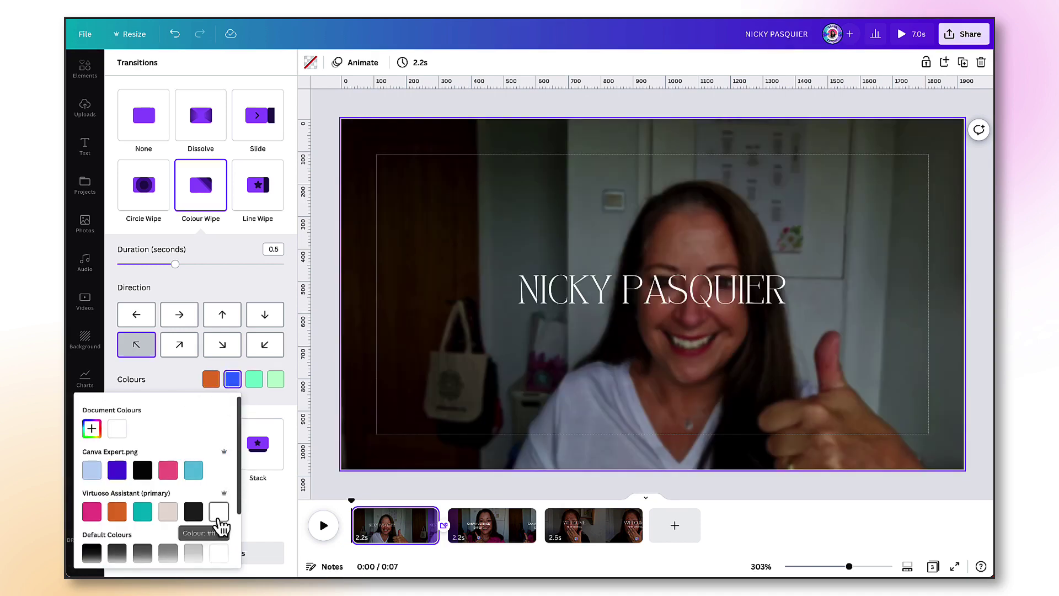
click(254, 379)
click(113, 511)
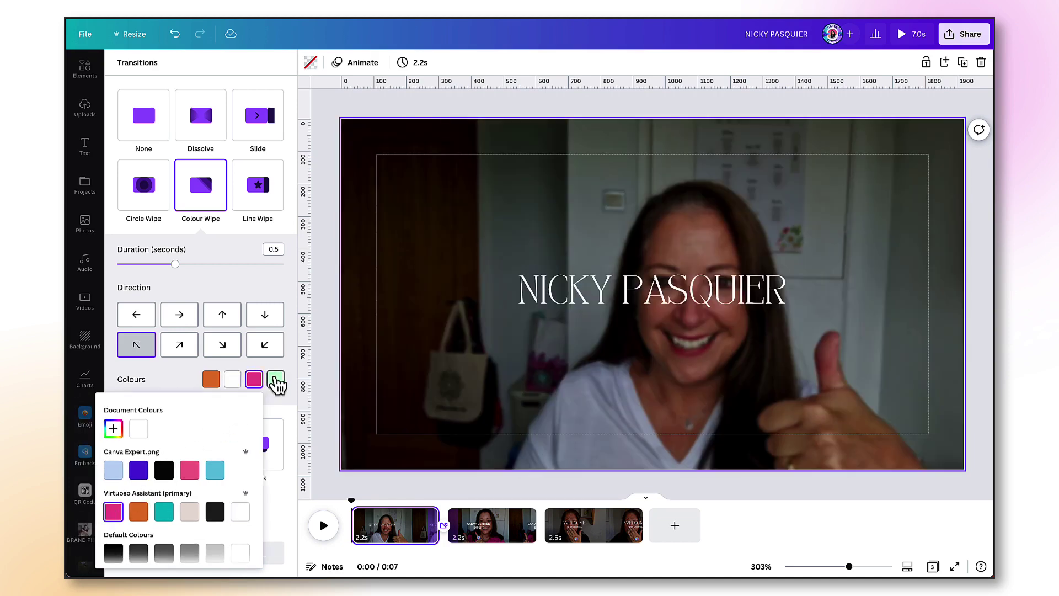
click(275, 379)
click(236, 512)
click(190, 391)
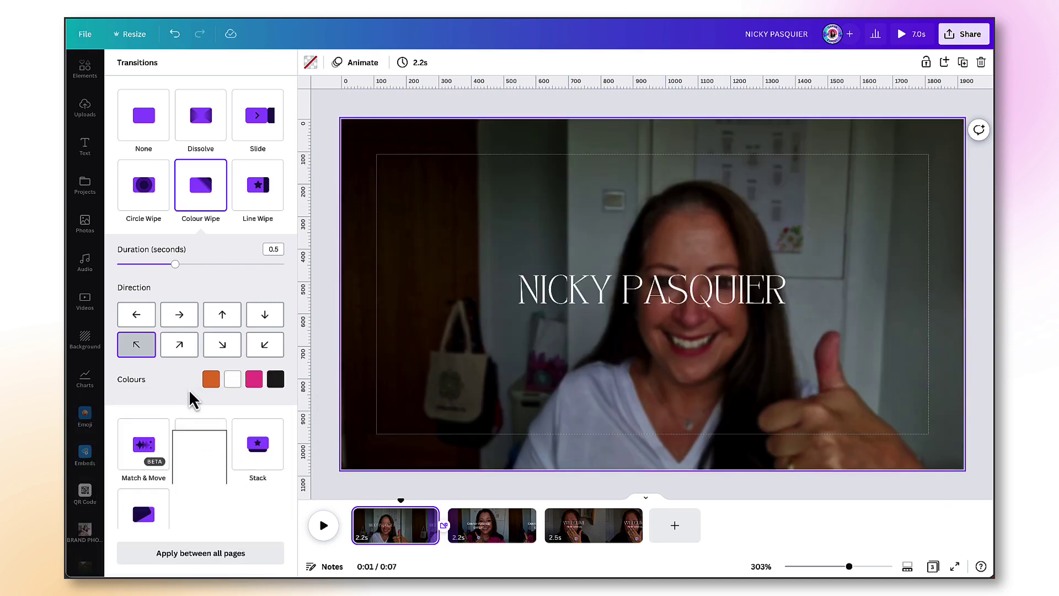
click(137, 345)
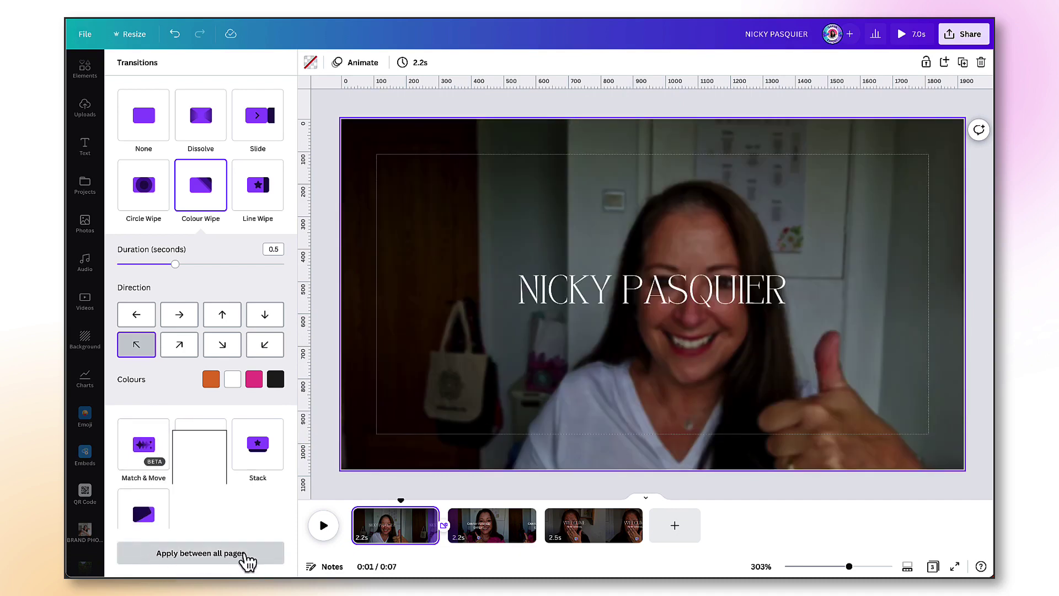
Apply the Colour Wipe transition between all pages, then move into the second page's playback
click(208, 561)
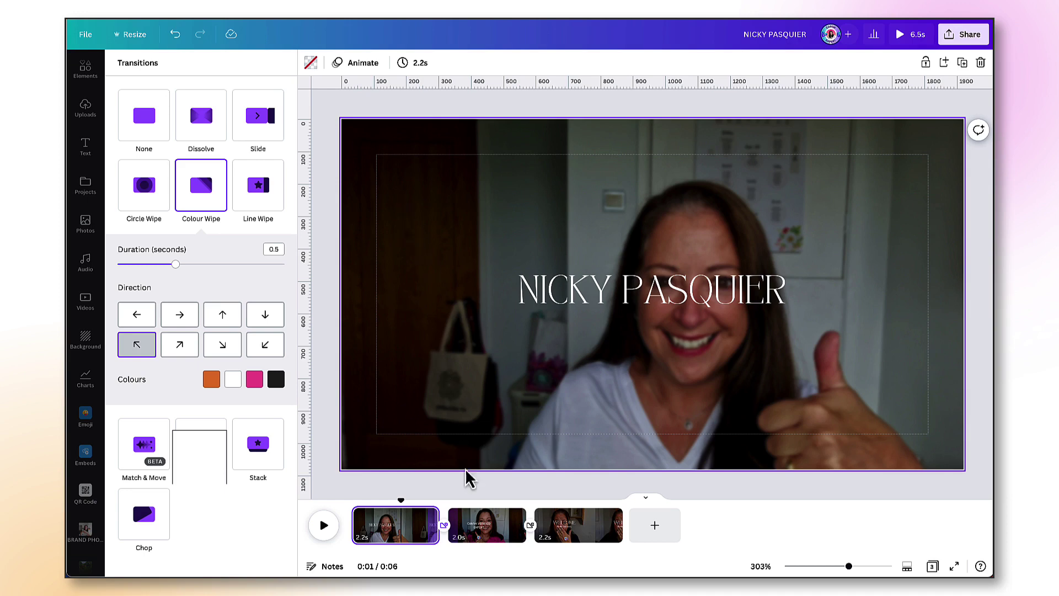
click(474, 530)
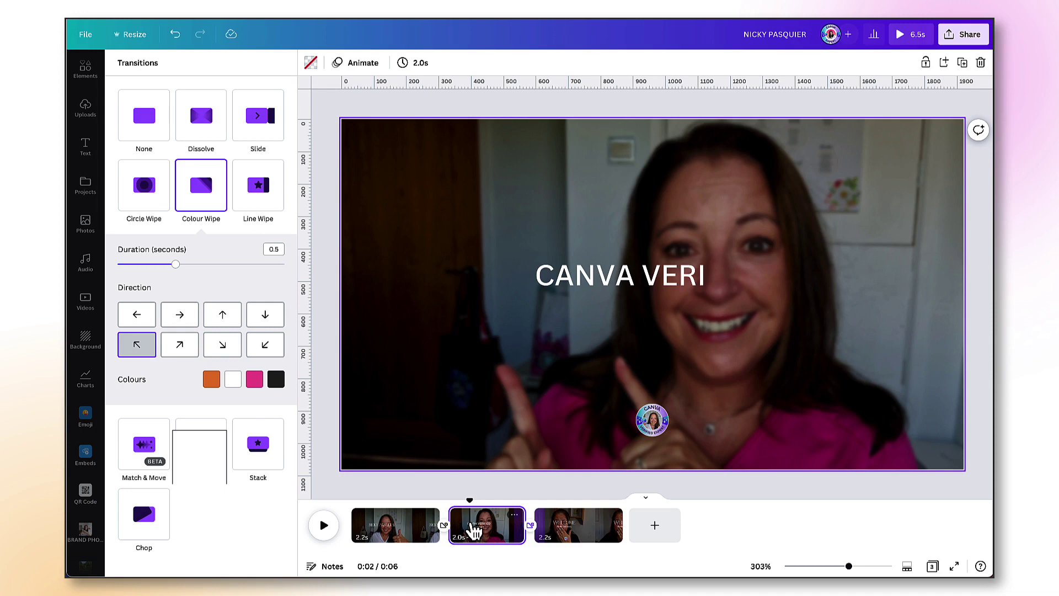
click(494, 511)
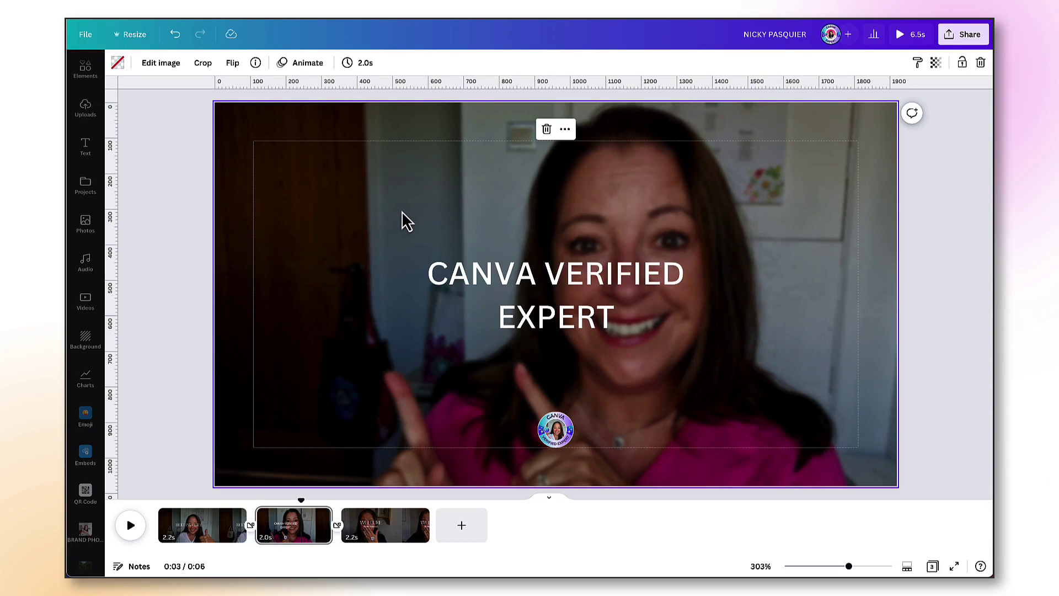
Marquee-select the CANVA VERIFIED EXPERT title with the logo badge and bring up their context menu
drag(440, 253, 739, 457)
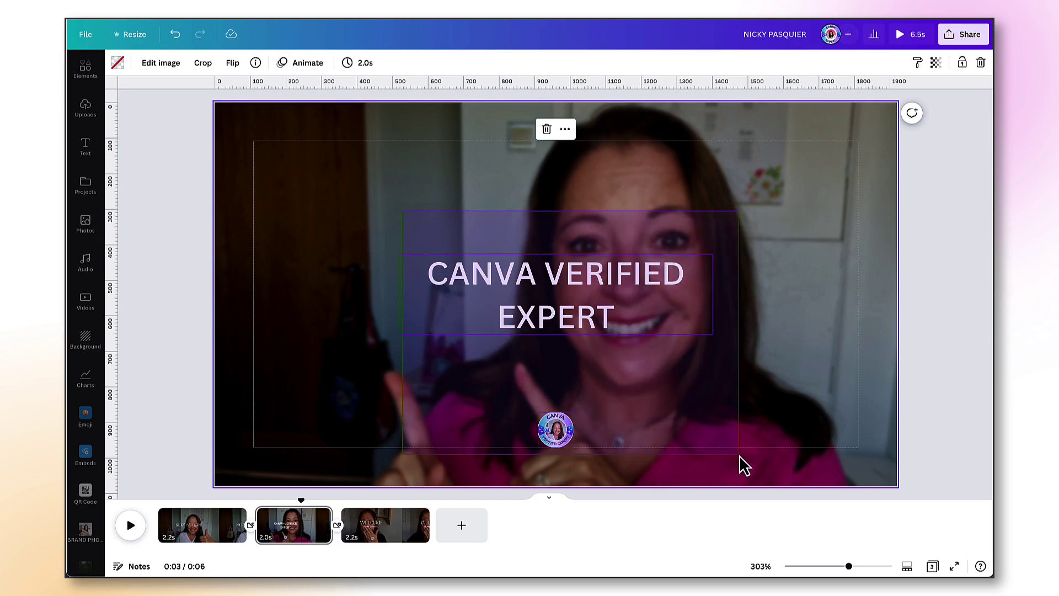
drag(739, 456, 740, 457)
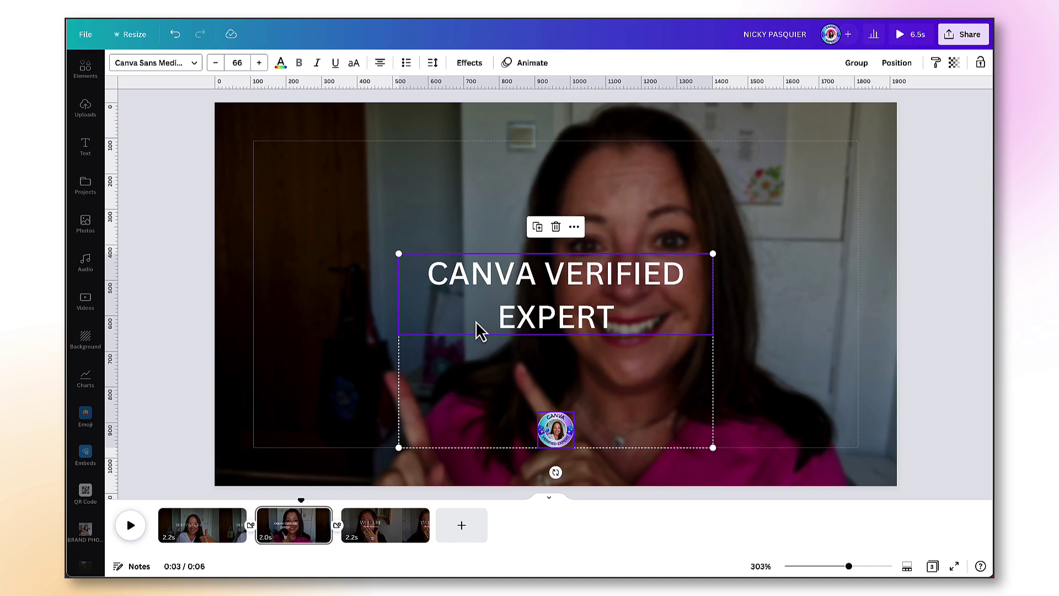
right_click(477, 330)
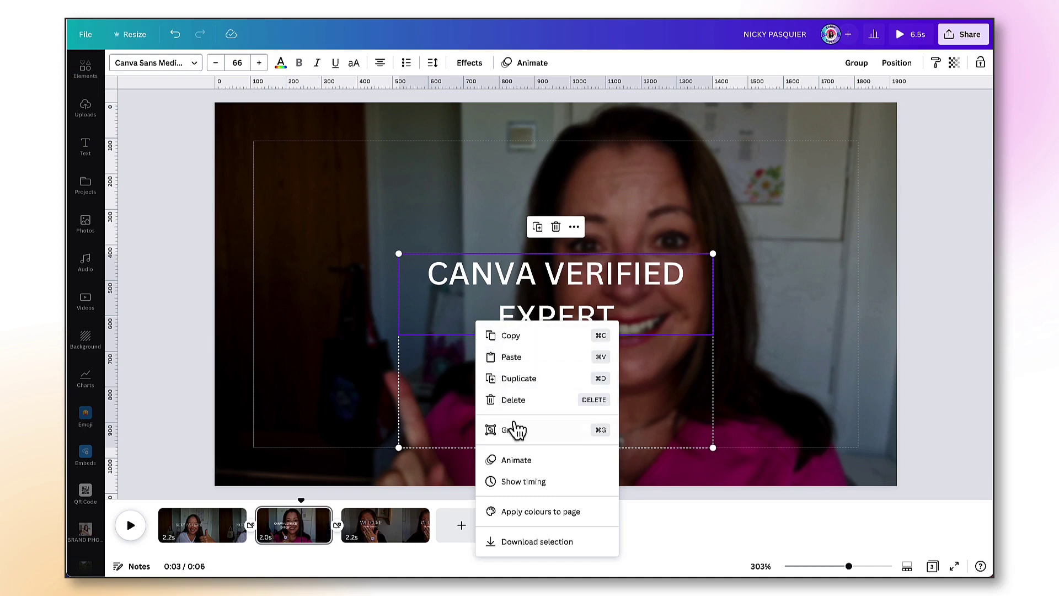
Show the selection's timing, zoom the timeline to 500%, and expand it into separate image and text layers
click(523, 482)
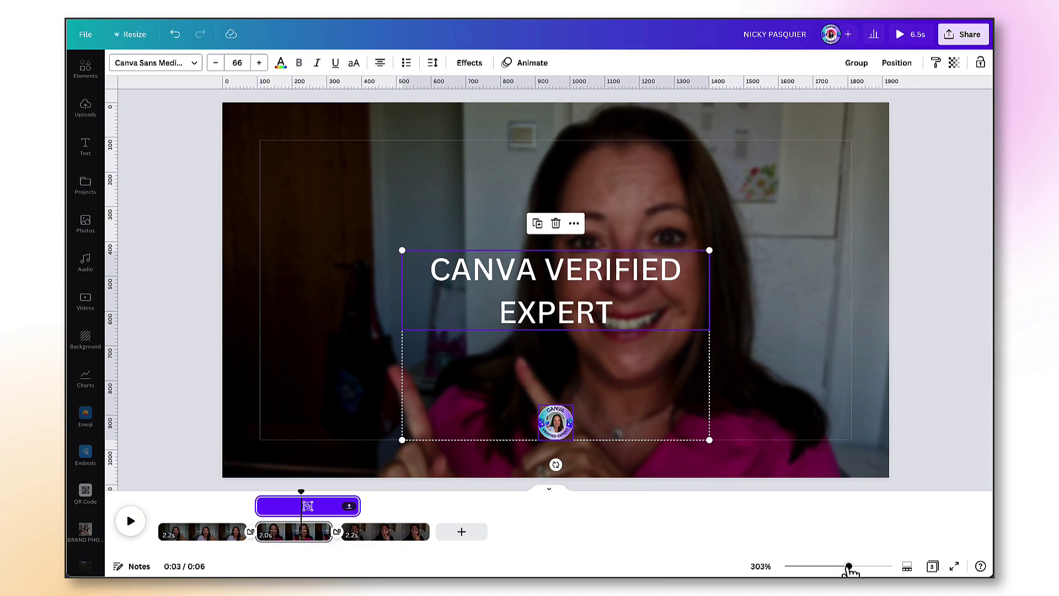
drag(850, 568, 899, 566)
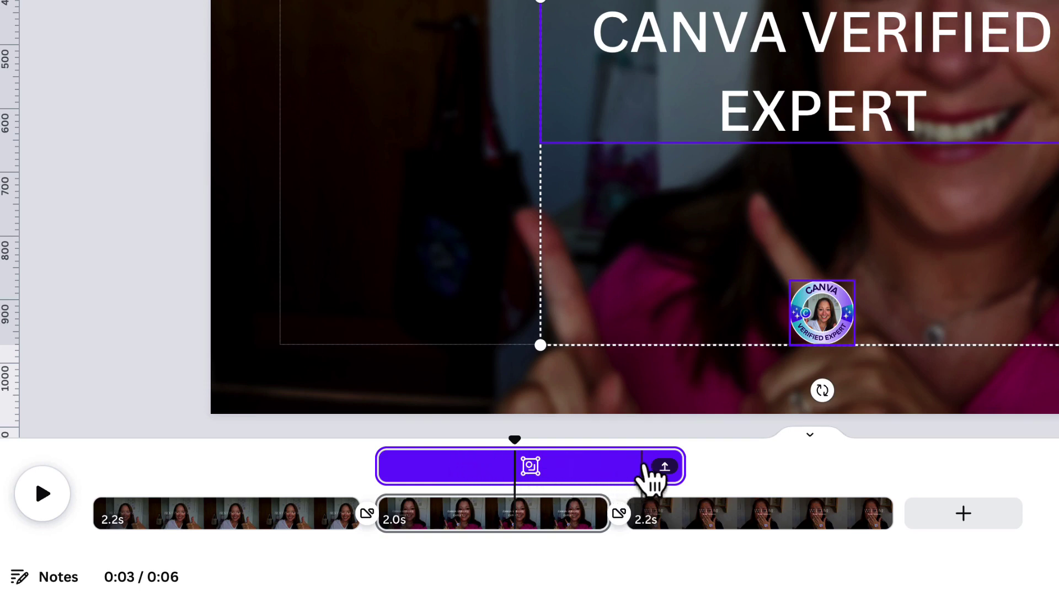
click(664, 466)
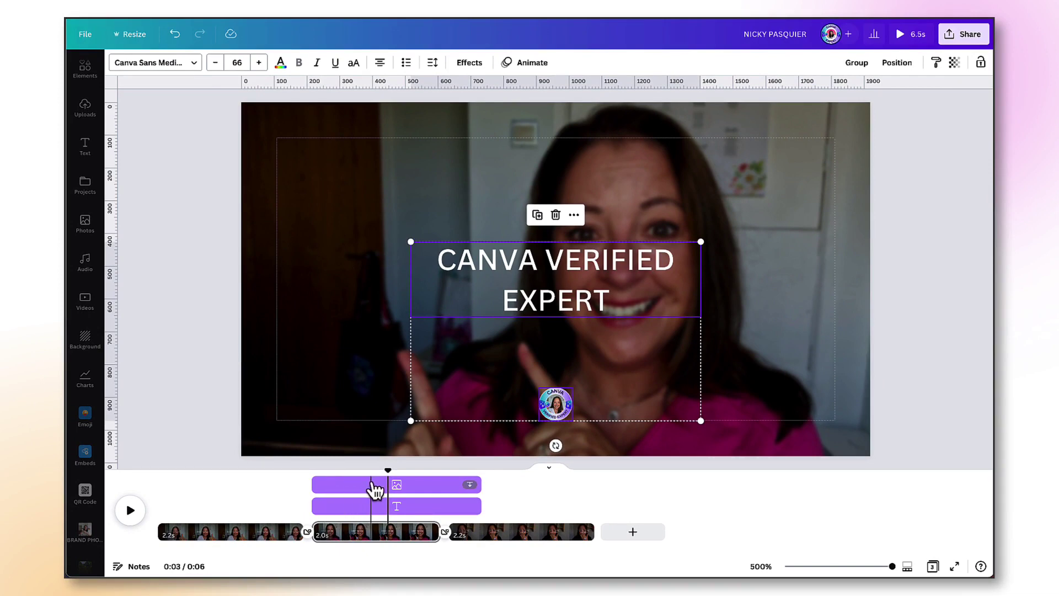
Drag the logo badge layer's end earlier so it shows for less time than the title
click(375, 490)
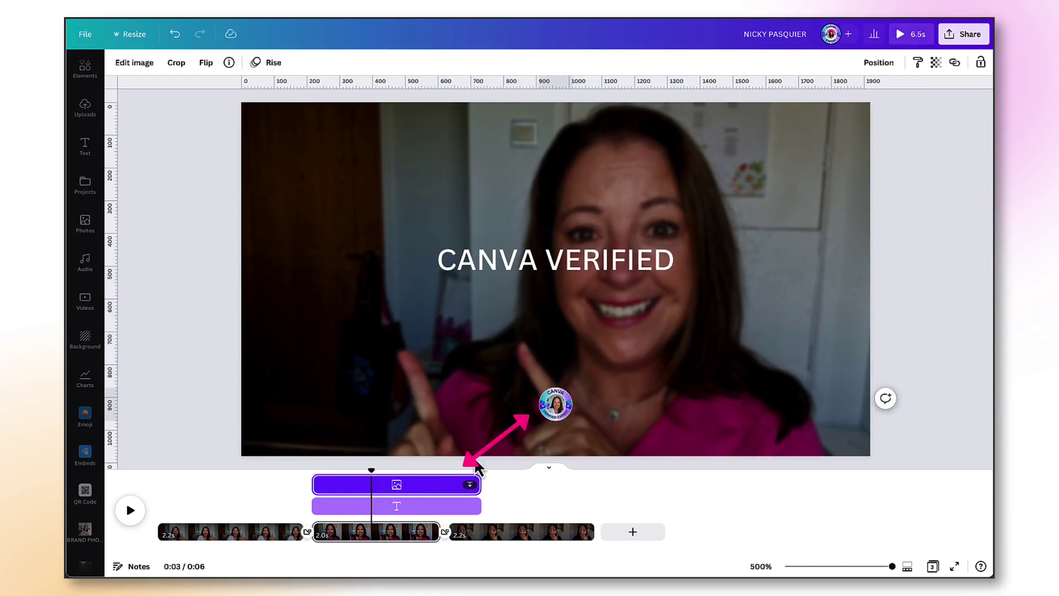
click(423, 488)
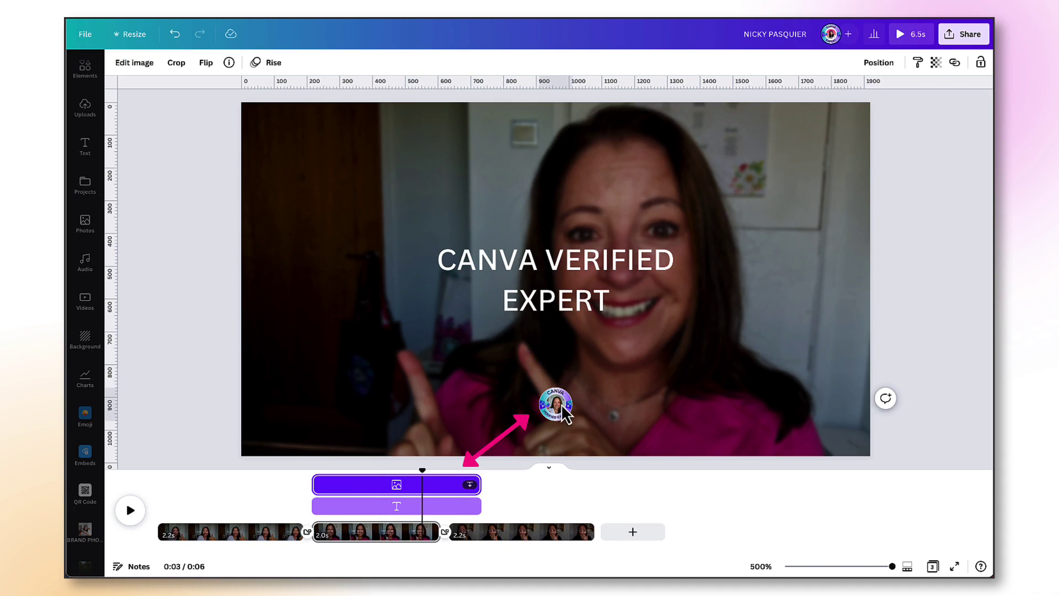
click(342, 510)
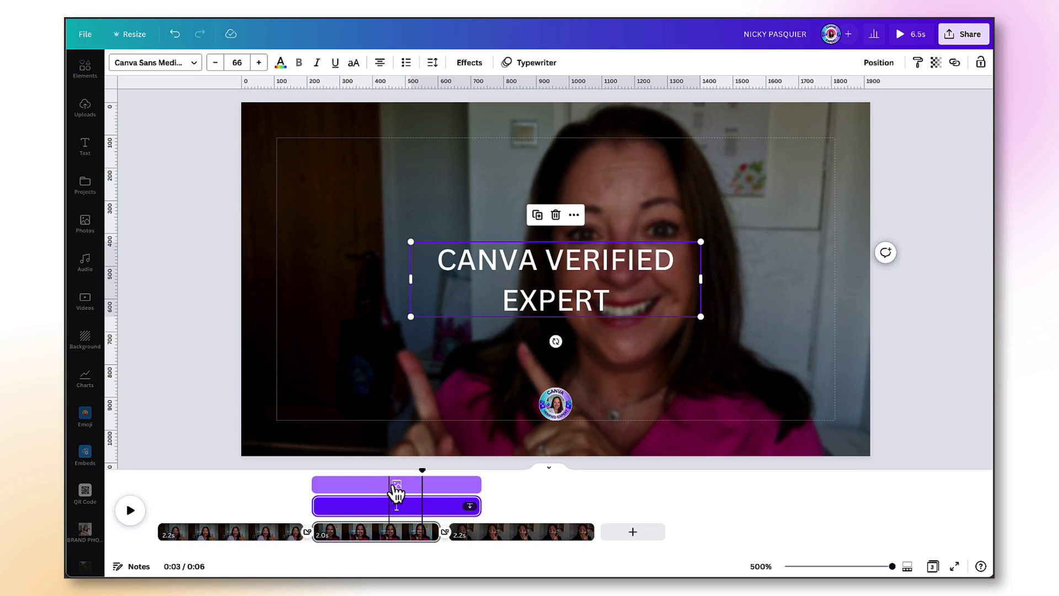
drag(480, 485, 445, 479)
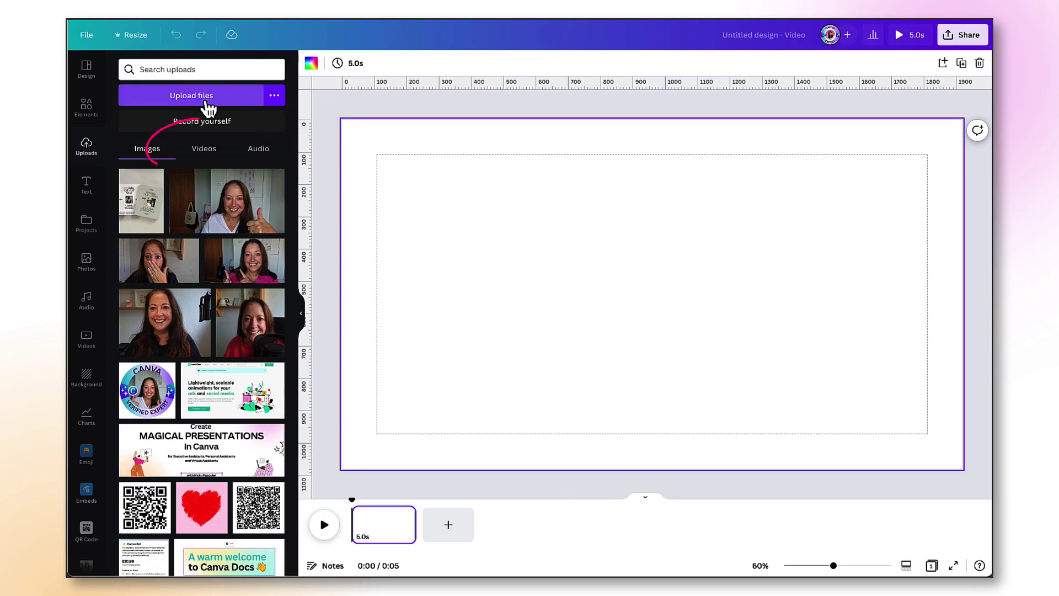
Add the 7.3 s clip from uploaded Videos to the page
click(206, 157)
scroll(171, 315, down, 5)
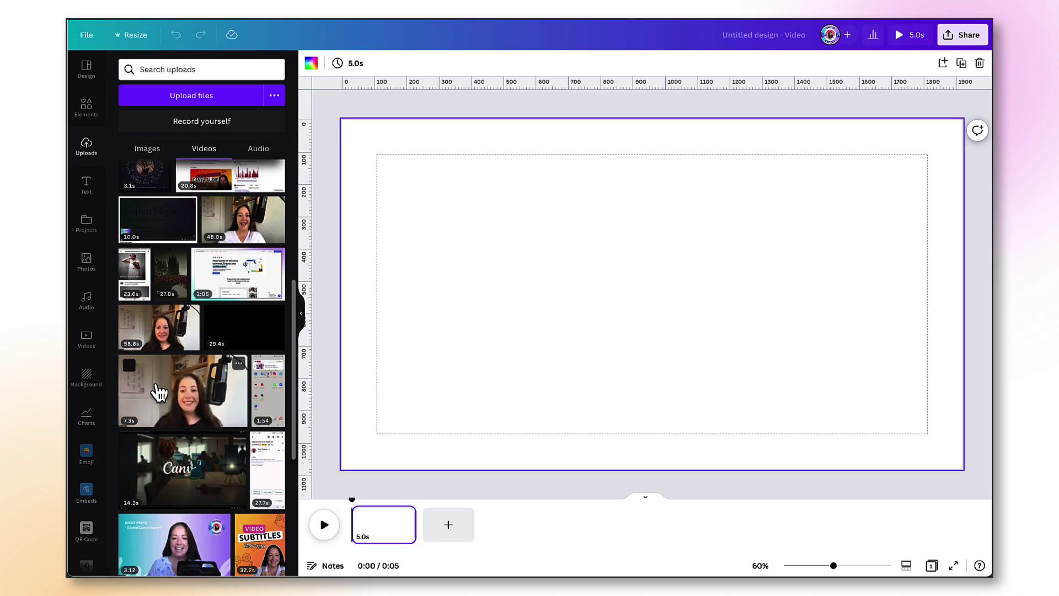
click(159, 392)
Mute the clip to volume 0 and set it as the page background
click(935, 62)
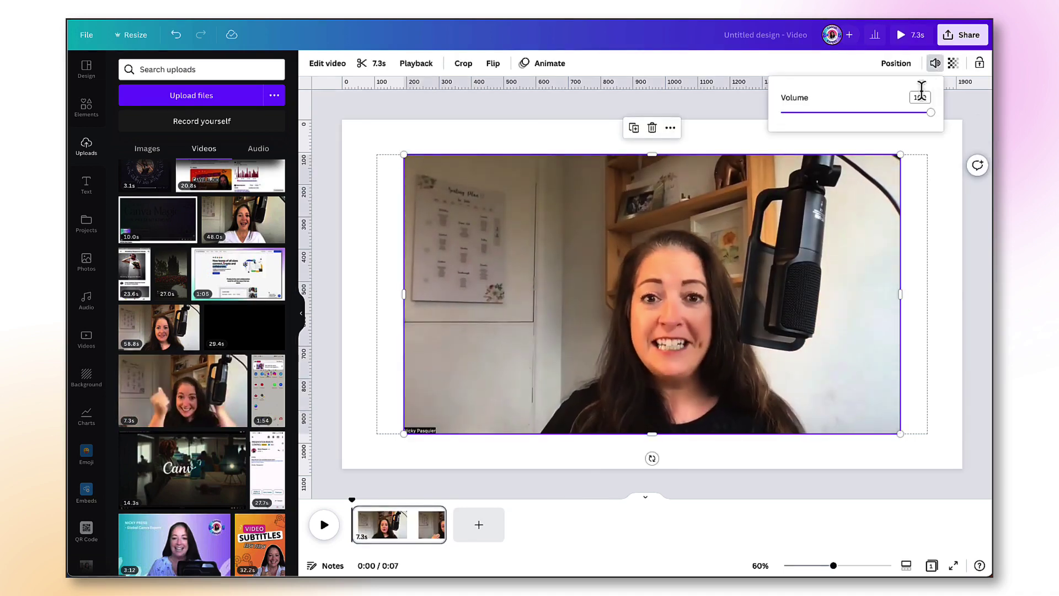
drag(931, 112, 781, 112)
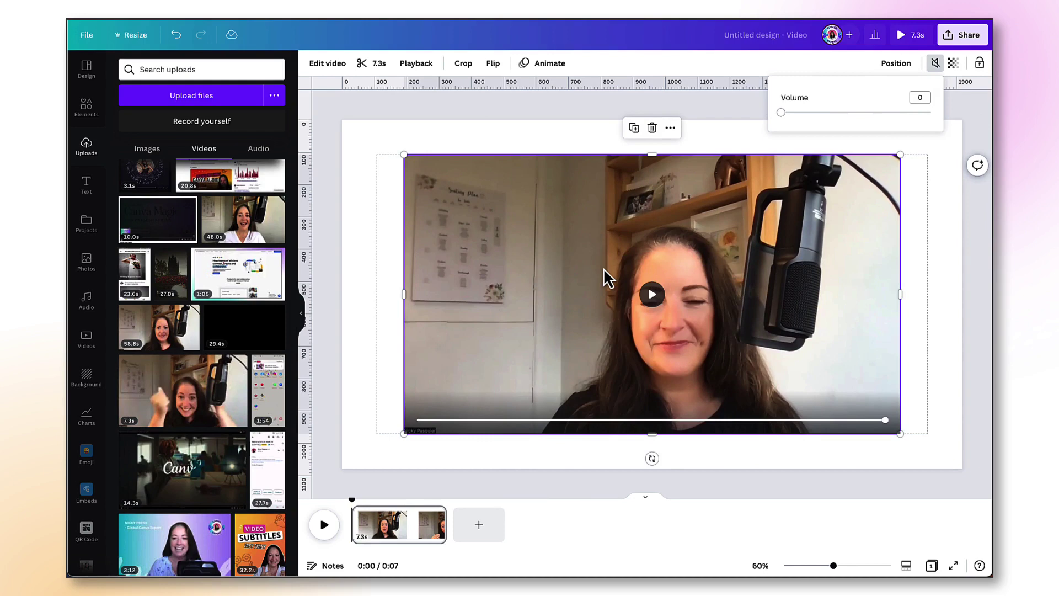
right_click(604, 268)
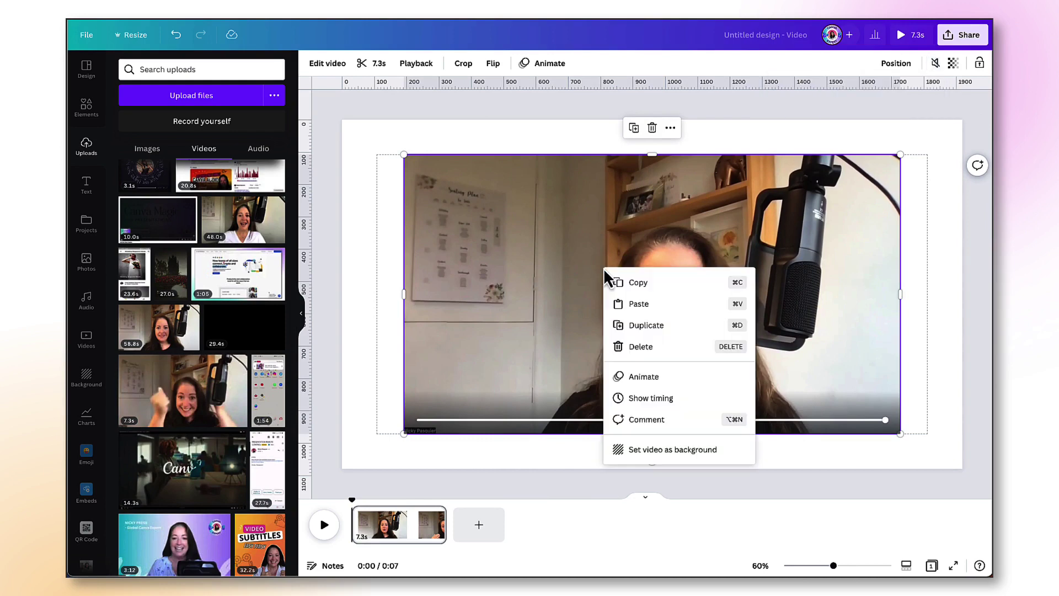
click(620, 451)
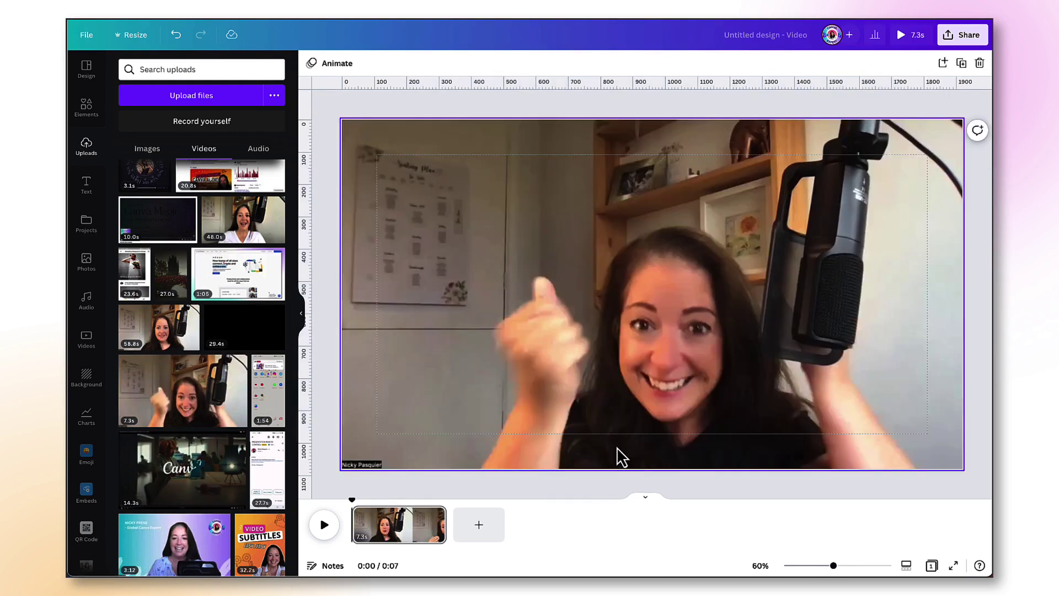